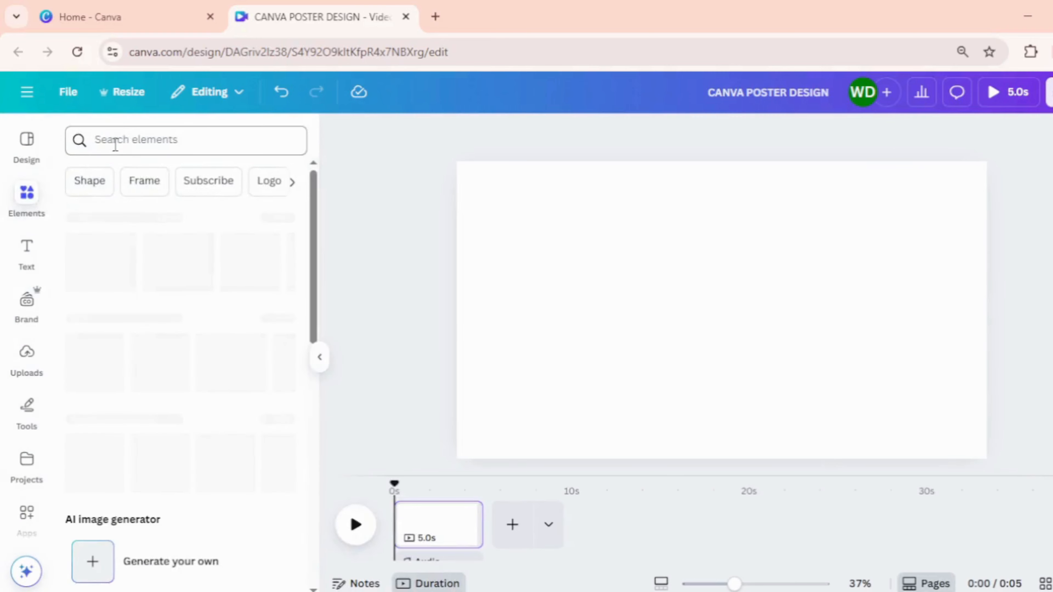
# Search the elements for TABLE photos and add the dark-background wooden tabletop photo to the page.
pyautogui.click(116, 140)
pyautogui.write('TABLE')
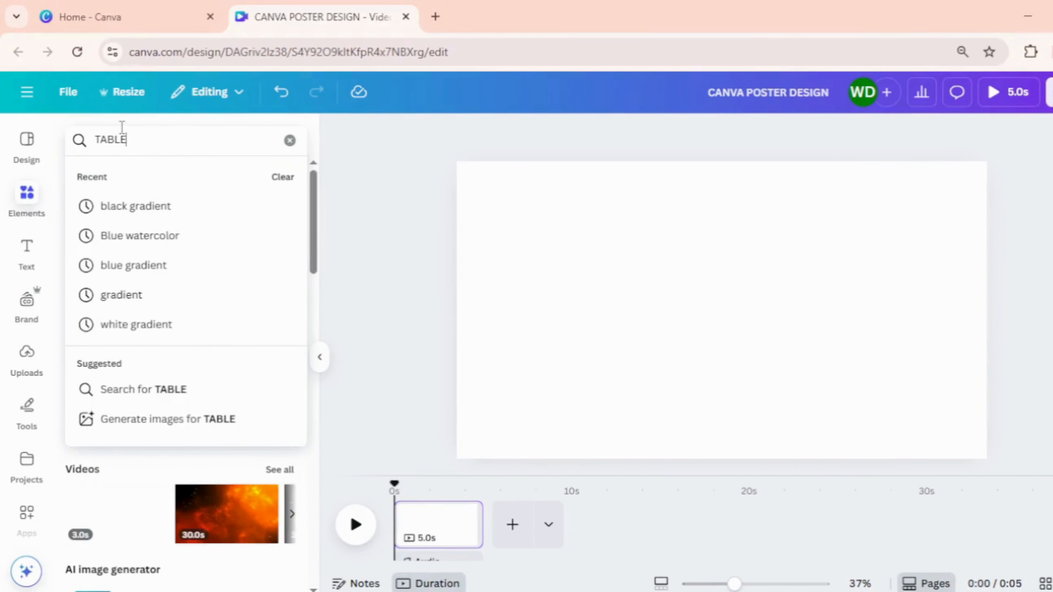
pyautogui.press('Return')
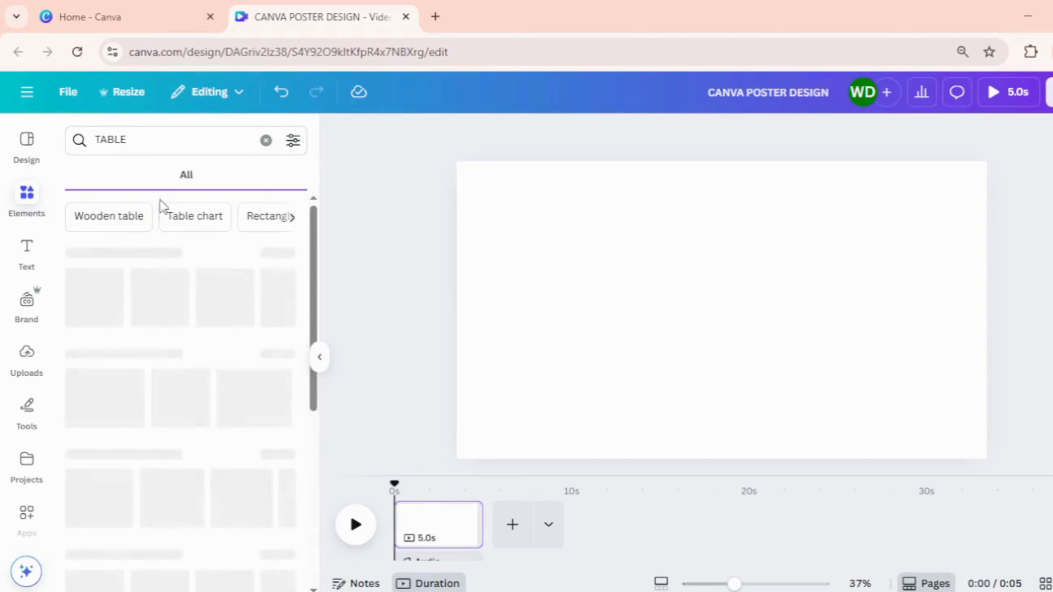
pyautogui.click(179, 181)
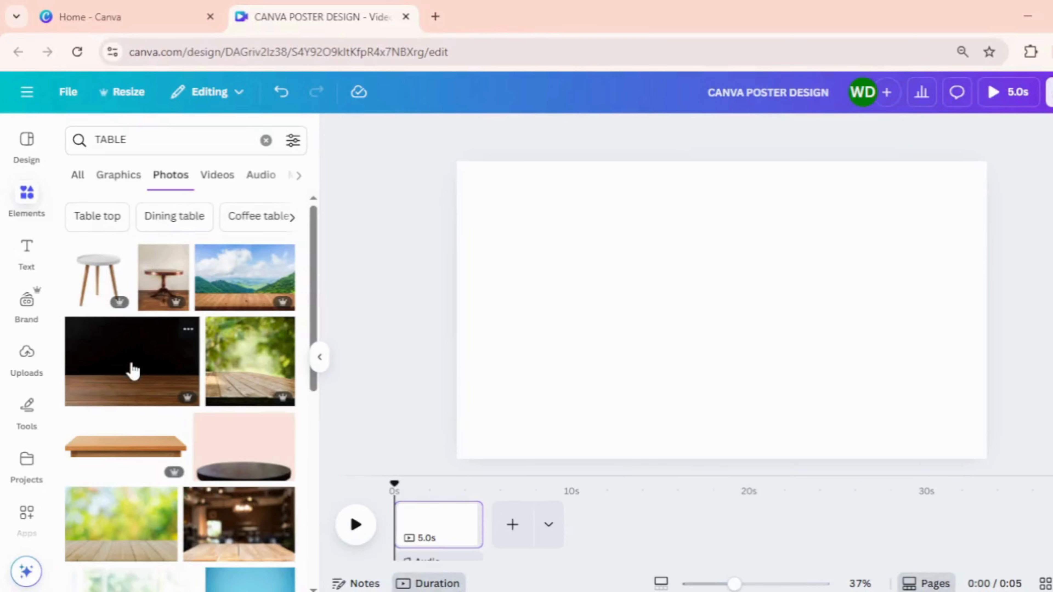
pyautogui.click(133, 370)
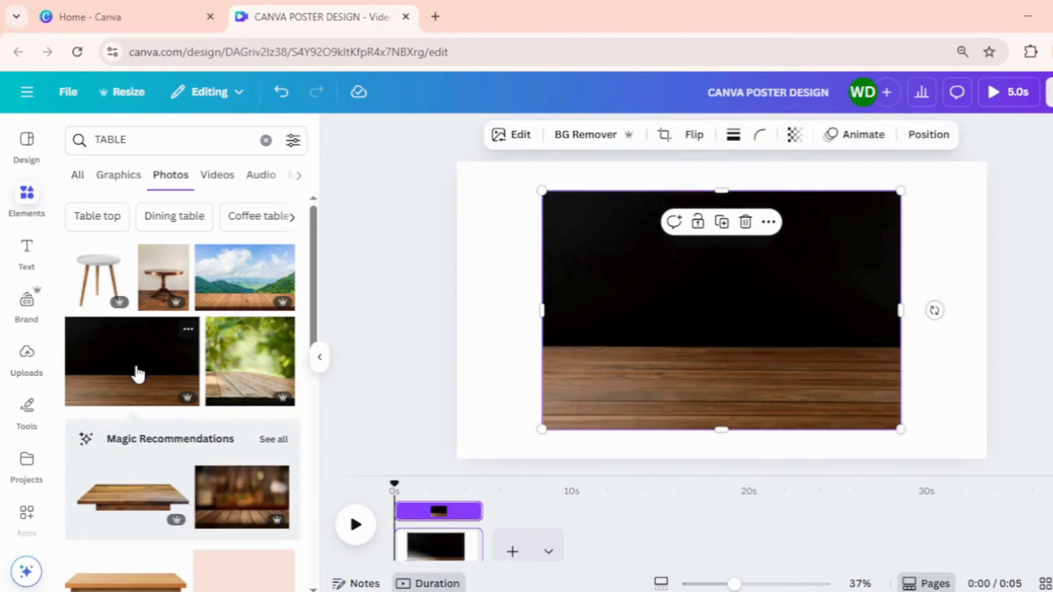
# Enlarge the tabletop photo and position it to cover the page, with the wood along the lower edge.
pyautogui.click(322, 370)
pyautogui.moveTo(540, 362); pyautogui.dragTo(454, 325)
pyautogui.moveTo(682, 400); pyautogui.dragTo(884, 461)
pyautogui.moveTo(752, 431); pyautogui.dragTo(747, 377)
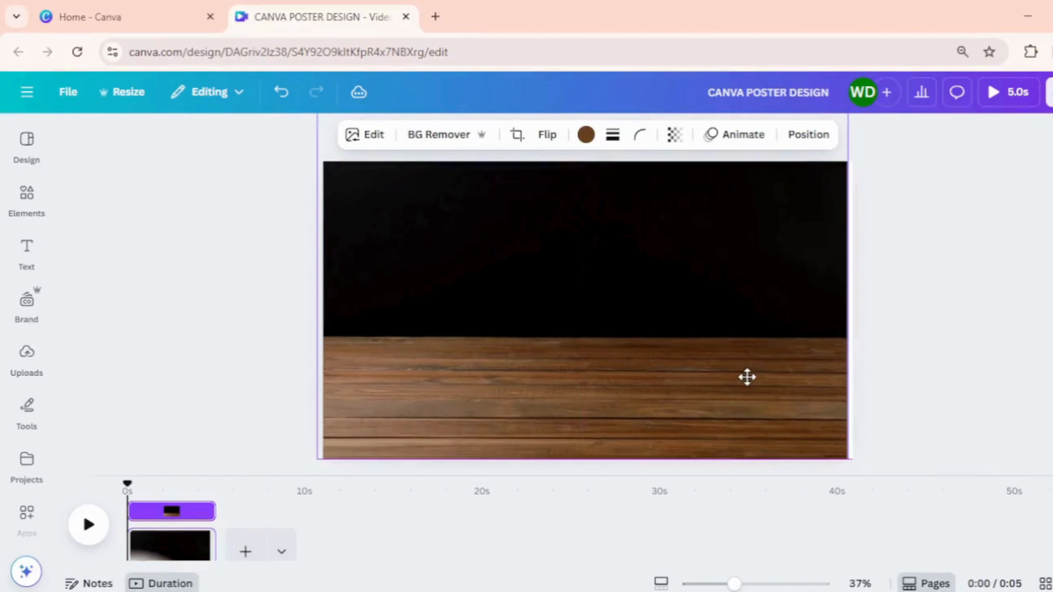
pyautogui.click(918, 388)
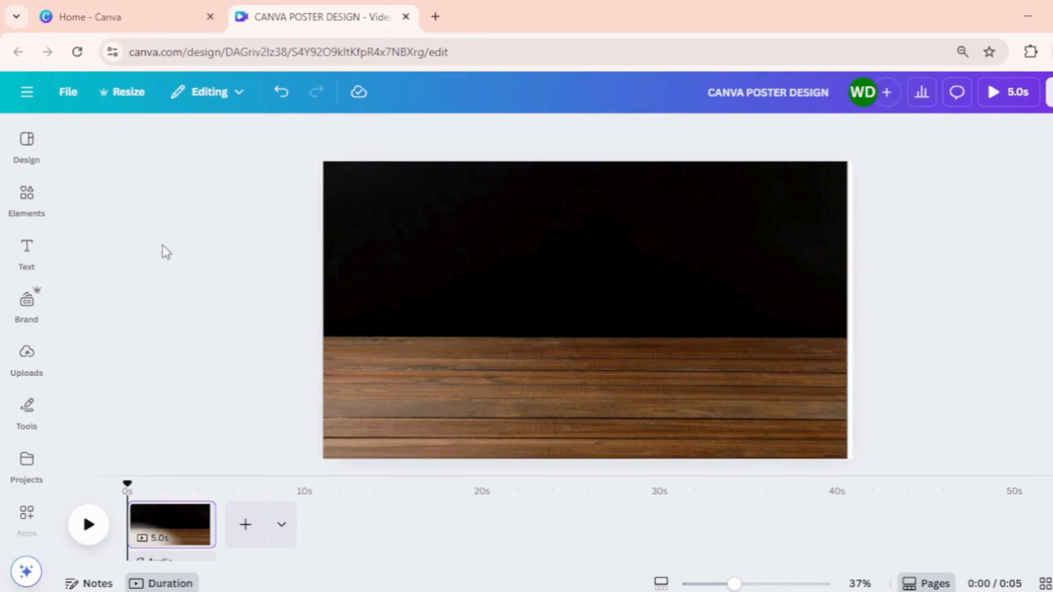
# Search the photos for pizza and add the whole pizza with basil and tomatoes on a dark background.
pyautogui.click(27, 199)
pyautogui.moveTo(140, 147); pyautogui.dragTo(71, 132)
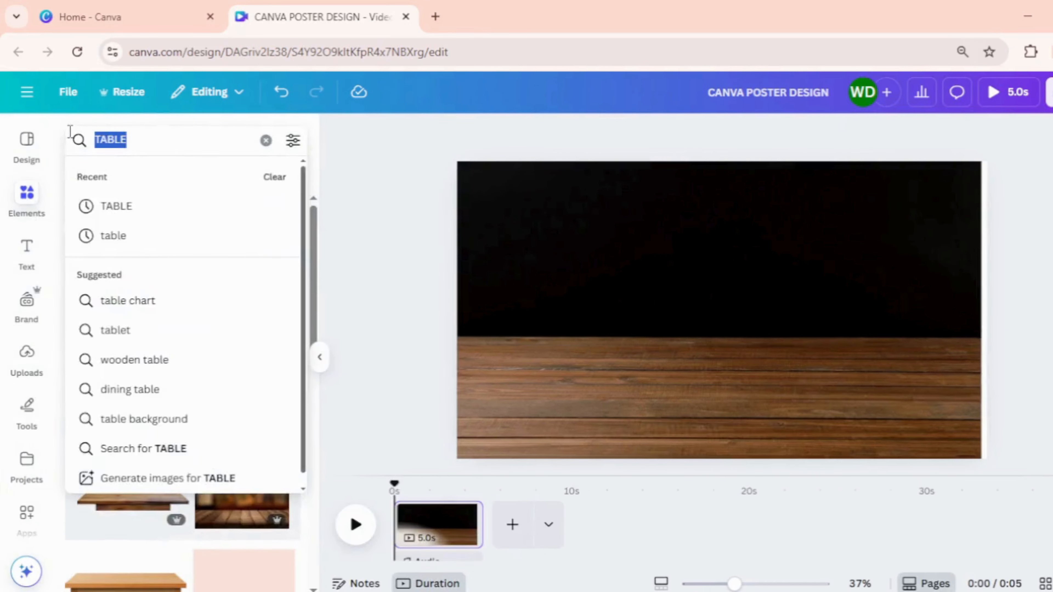
pyautogui.write('PIZZZA')
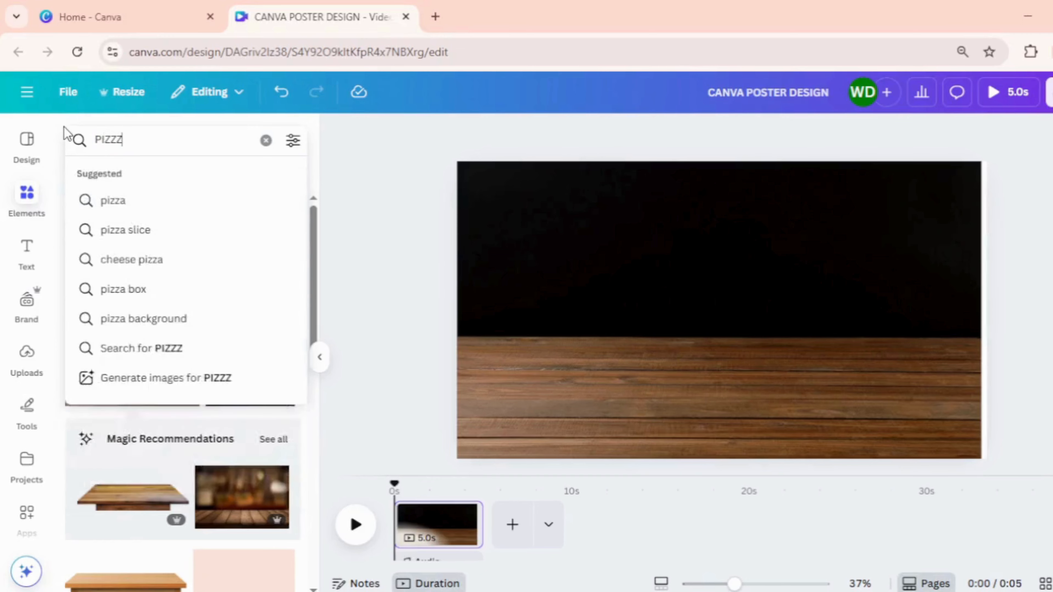
pyautogui.press('Return')
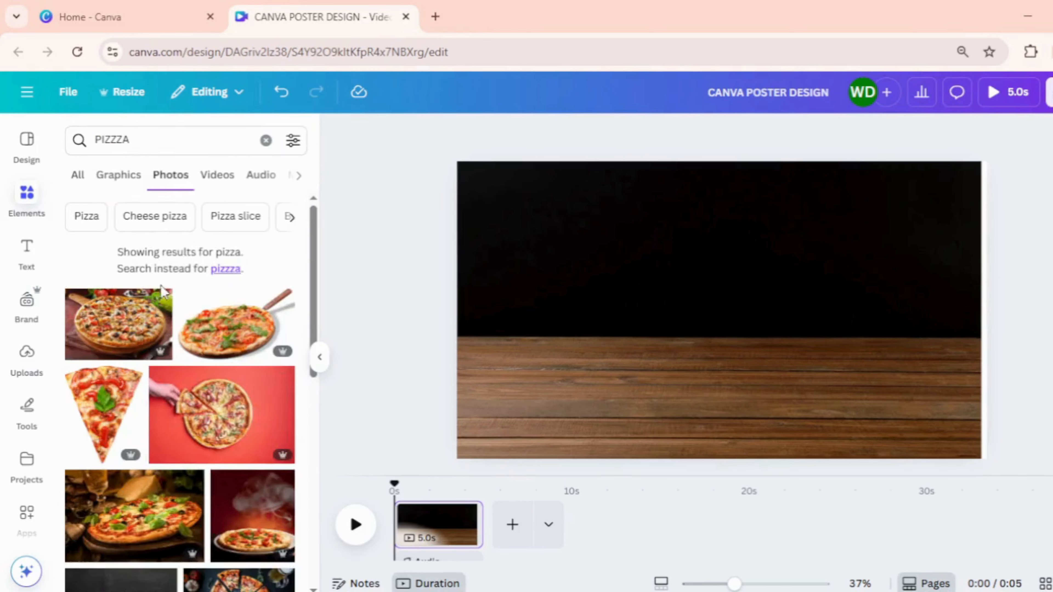
pyautogui.scroll(-8, 200, 433)
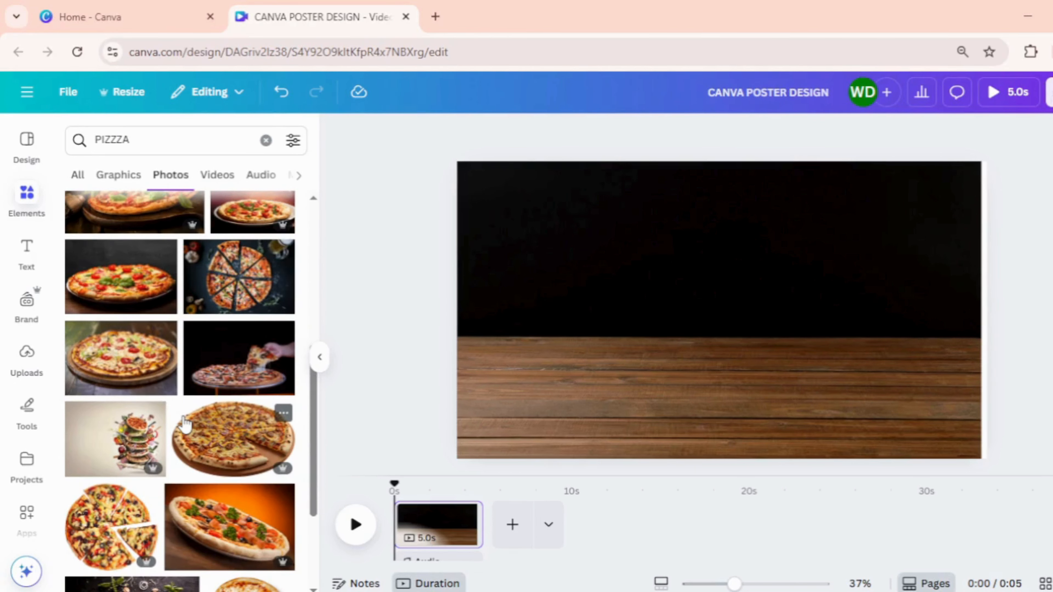
pyautogui.click(131, 314)
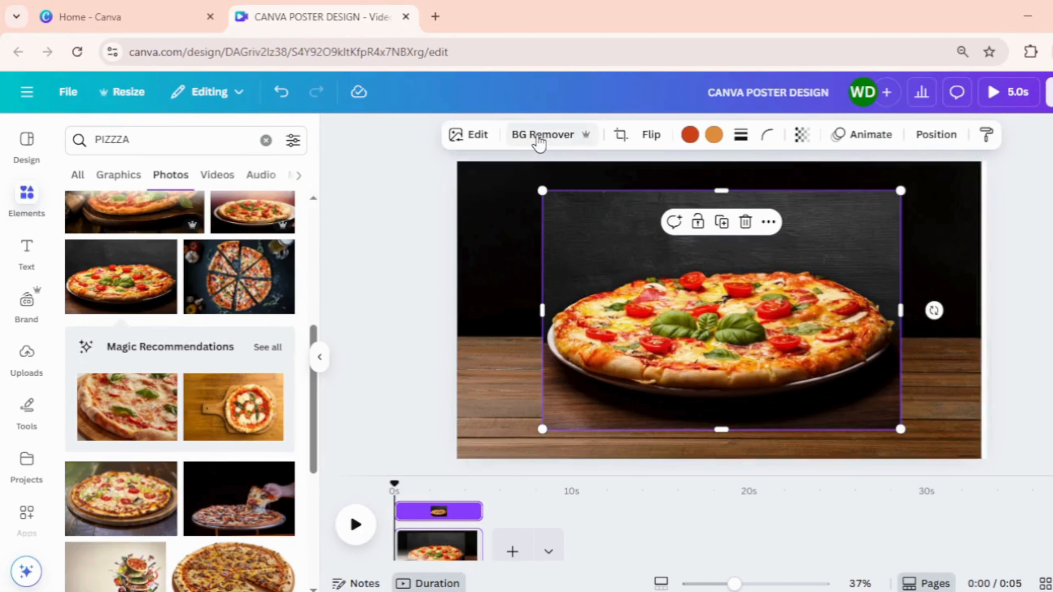
# Remove the pizza photo's background and move the pizza down onto the wooden tabletop.
pyautogui.click(537, 141)
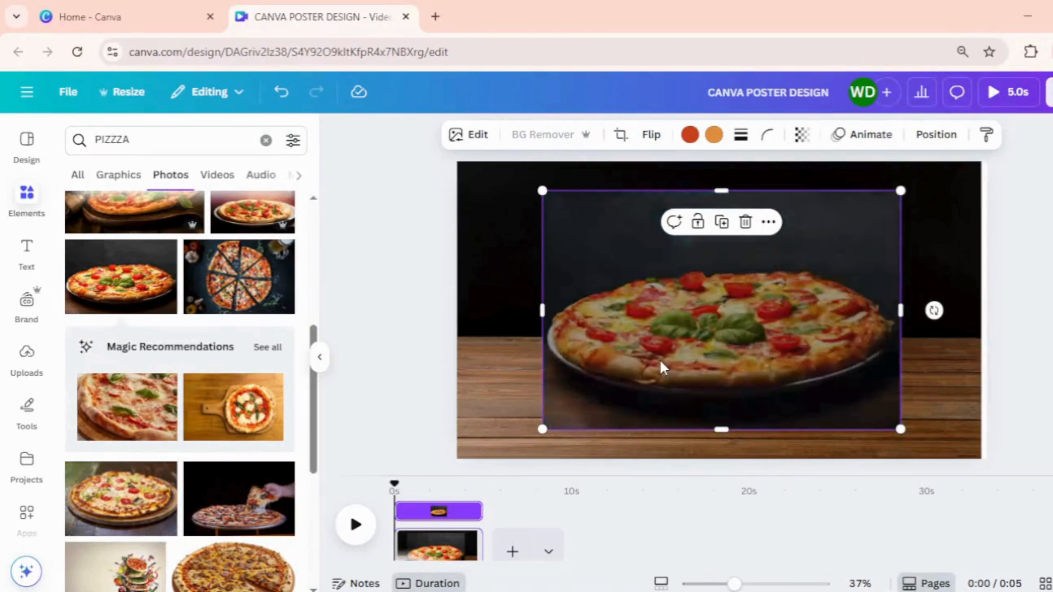
pyautogui.moveTo(718, 388); pyautogui.dragTo(708, 411)
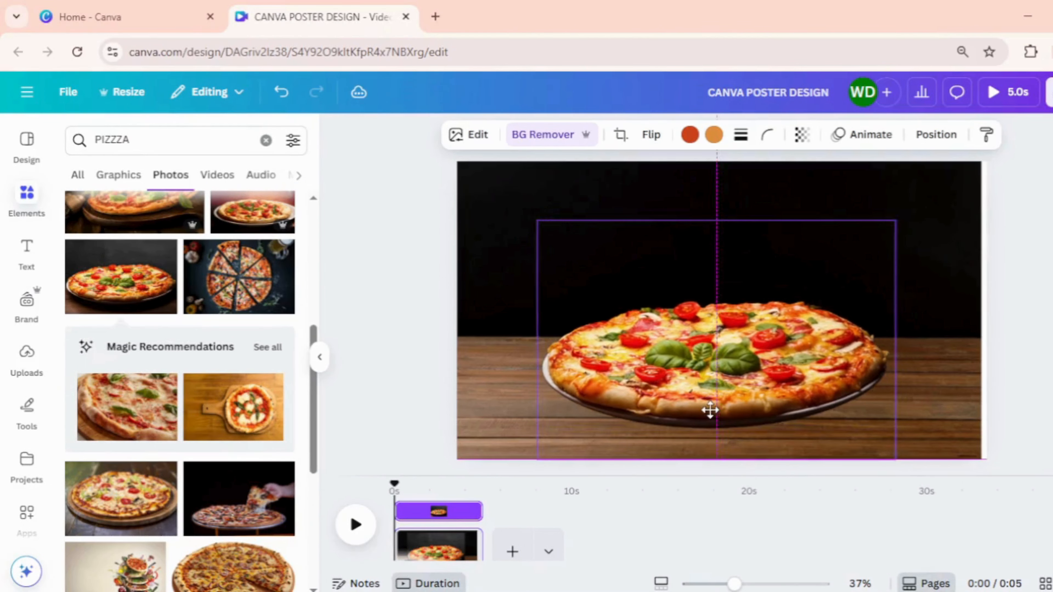
pyautogui.click(1020, 398)
# Crop the empty space above and below the pizza, enlarge it slightly and center it on the table.
pyautogui.click(819, 385)
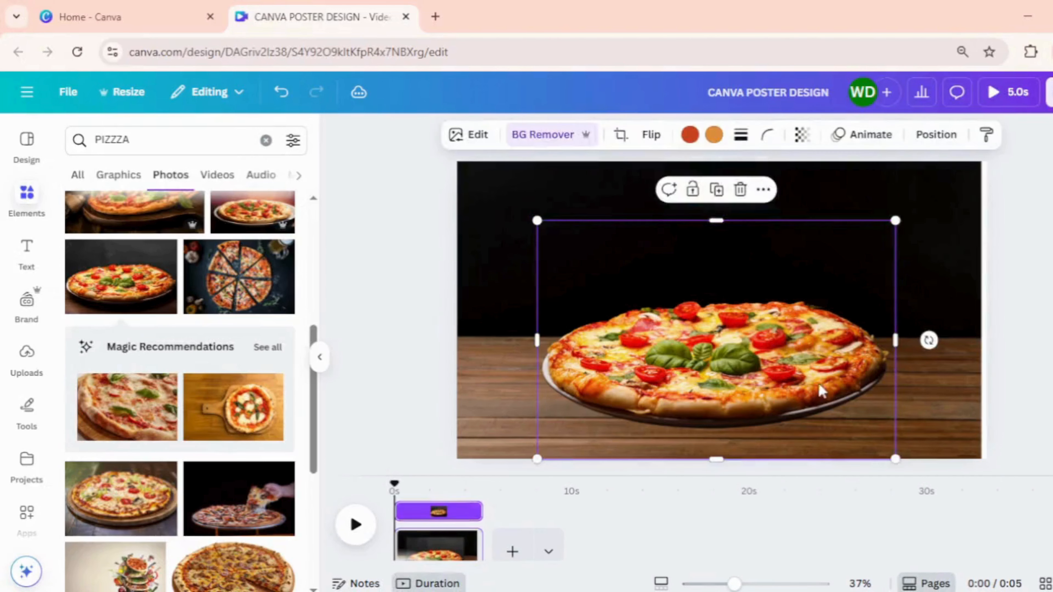
pyautogui.moveTo(717, 459); pyautogui.dragTo(725, 430)
pyautogui.moveTo(716, 220); pyautogui.dragTo(720, 290)
pyautogui.moveTo(896, 289); pyautogui.dragTo(913, 283)
pyautogui.moveTo(789, 371); pyautogui.dragTo(782, 374)
pyautogui.click(1017, 376)
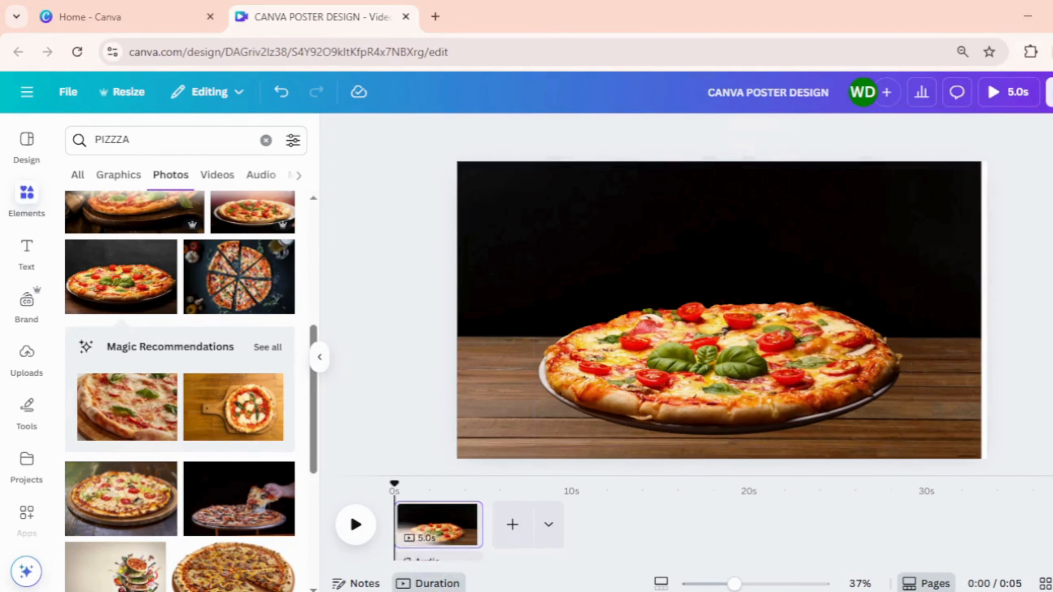
# Scale the pizza image down slightly from its lower corner.
pyautogui.click(898, 443)
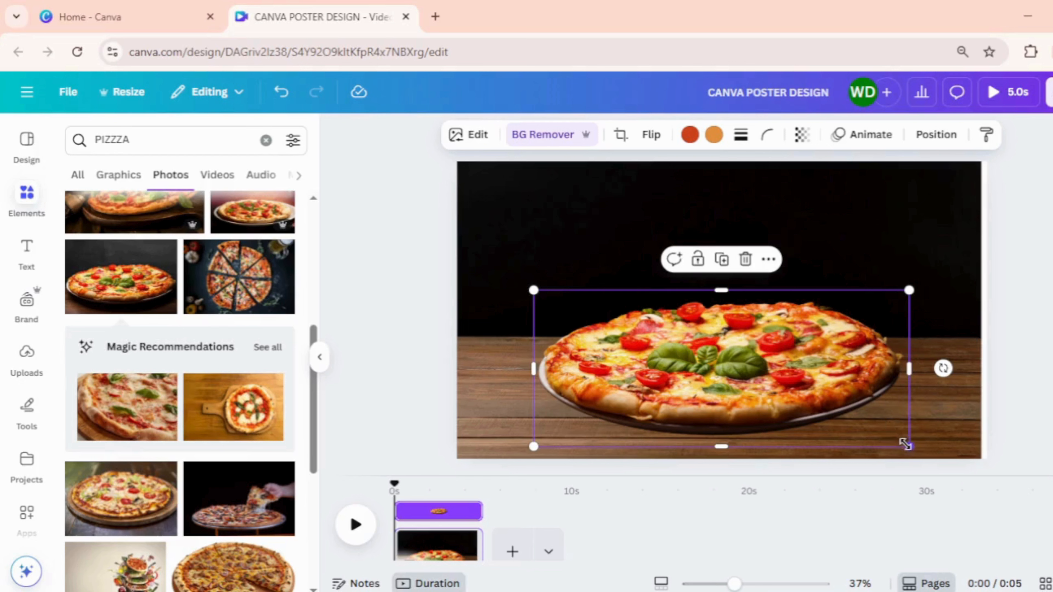
pyautogui.moveTo(906, 444); pyautogui.dragTo(899, 442)
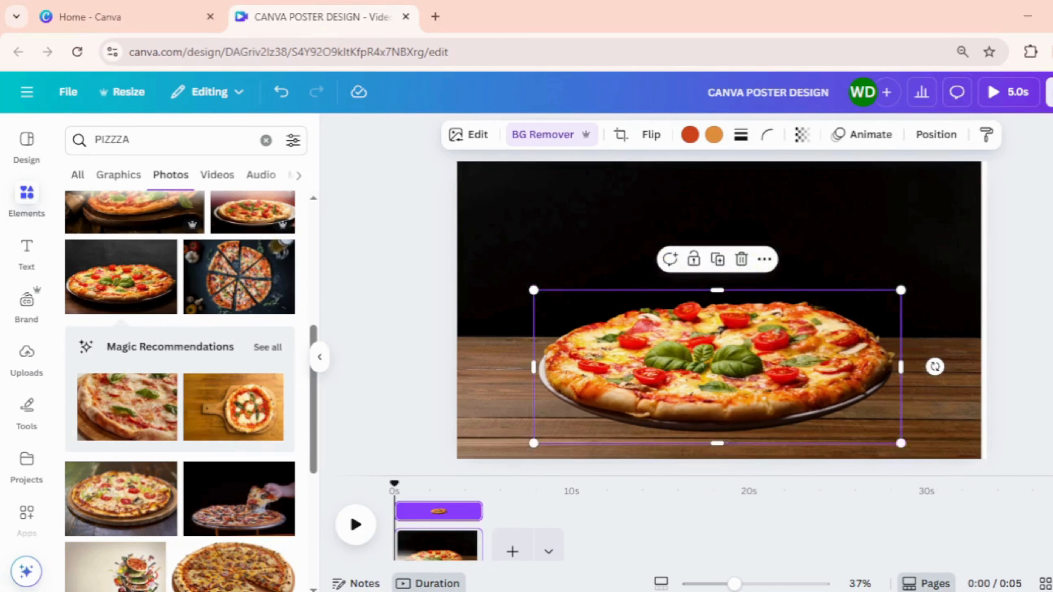
pyautogui.click(1032, 374)
pyautogui.click(812, 450)
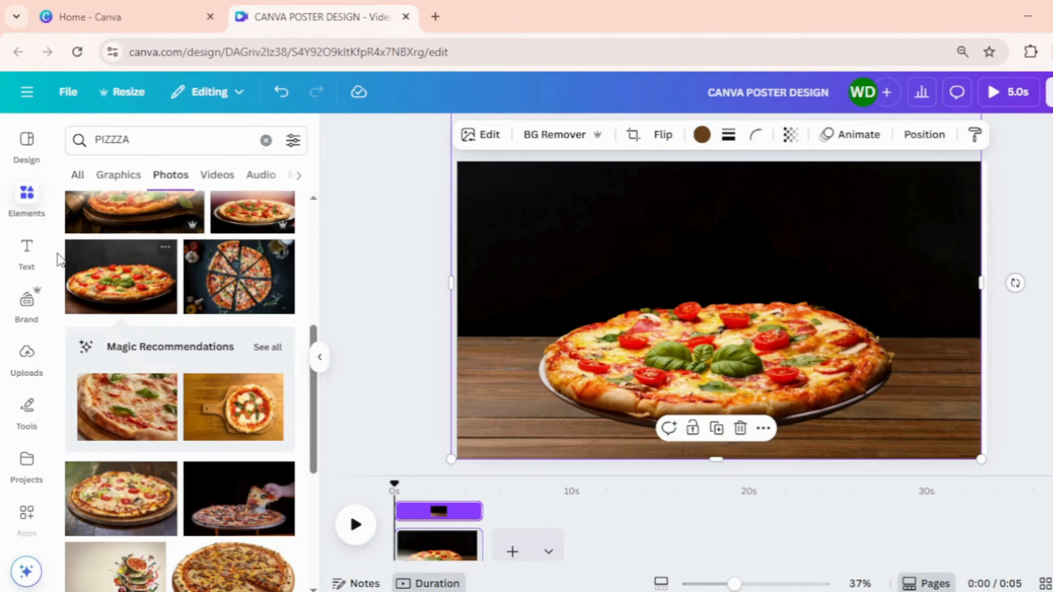
# Add a heading reading PIZZA and set its text color to white.
pyautogui.click(35, 258)
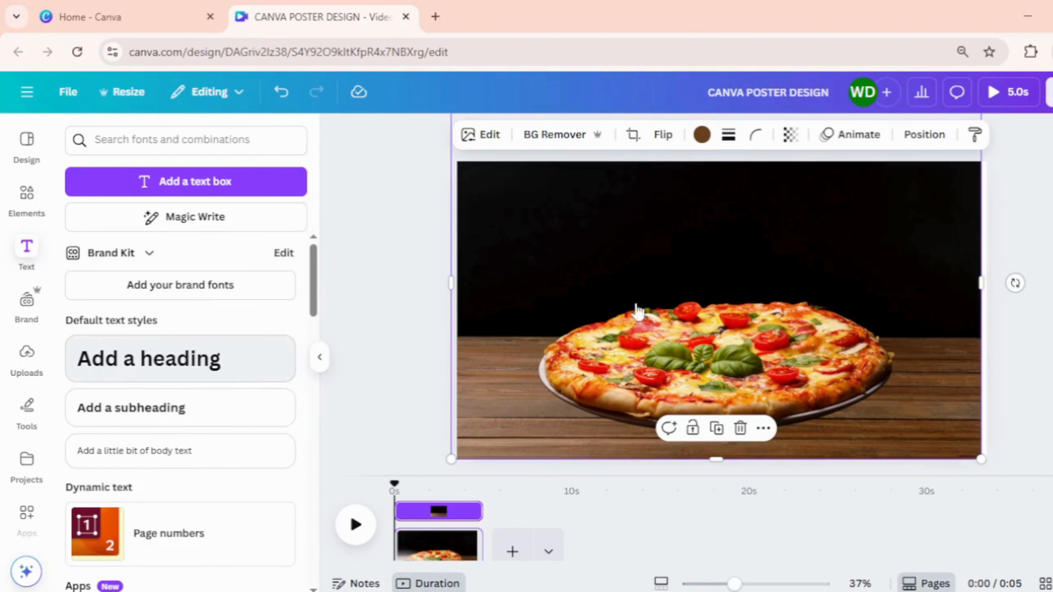
pyautogui.write('PIZZA')
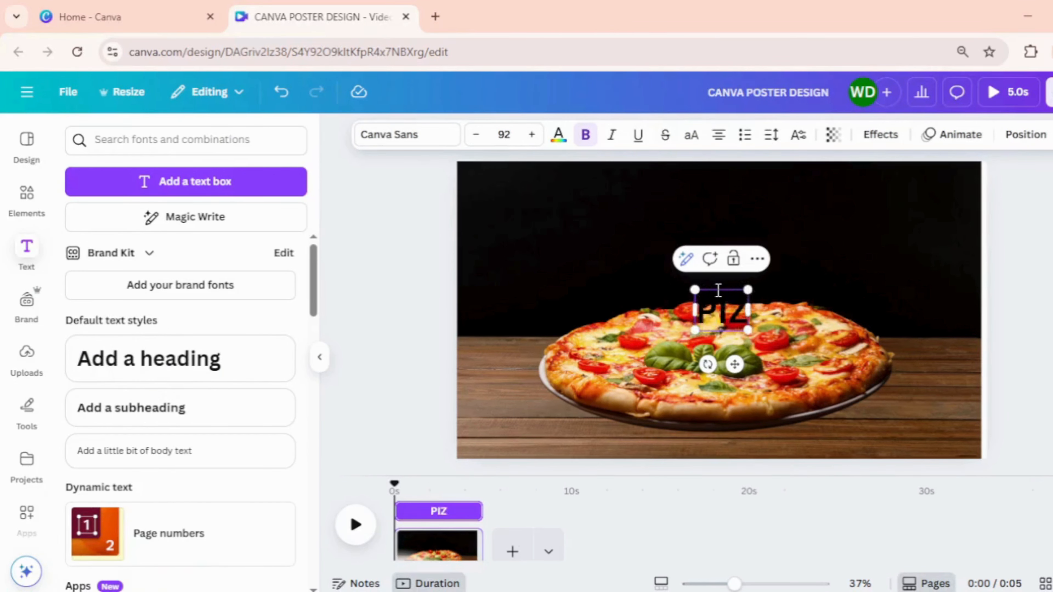
pyautogui.click(921, 330)
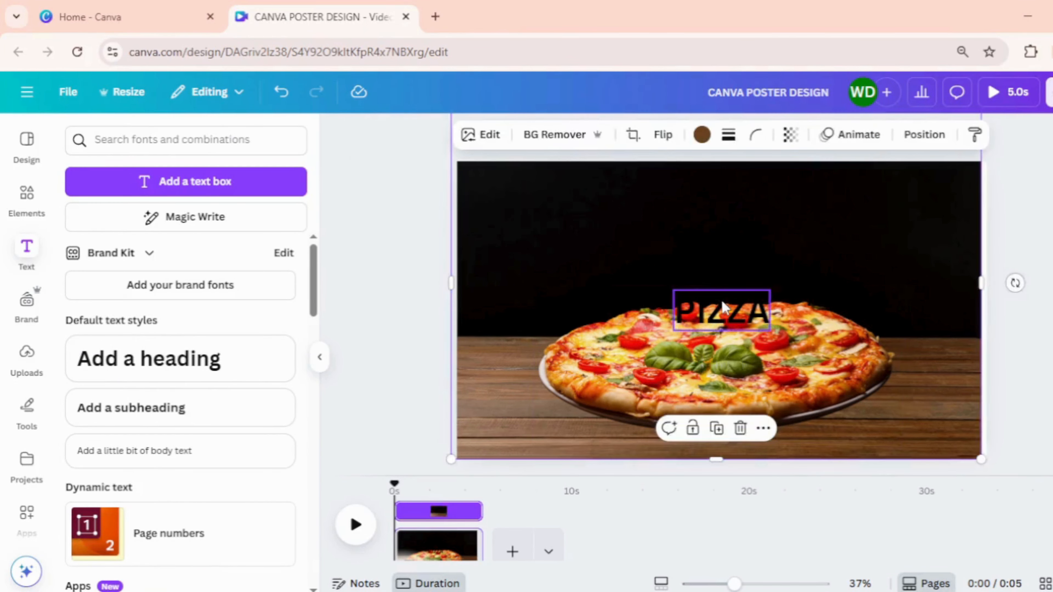
pyautogui.click(726, 309)
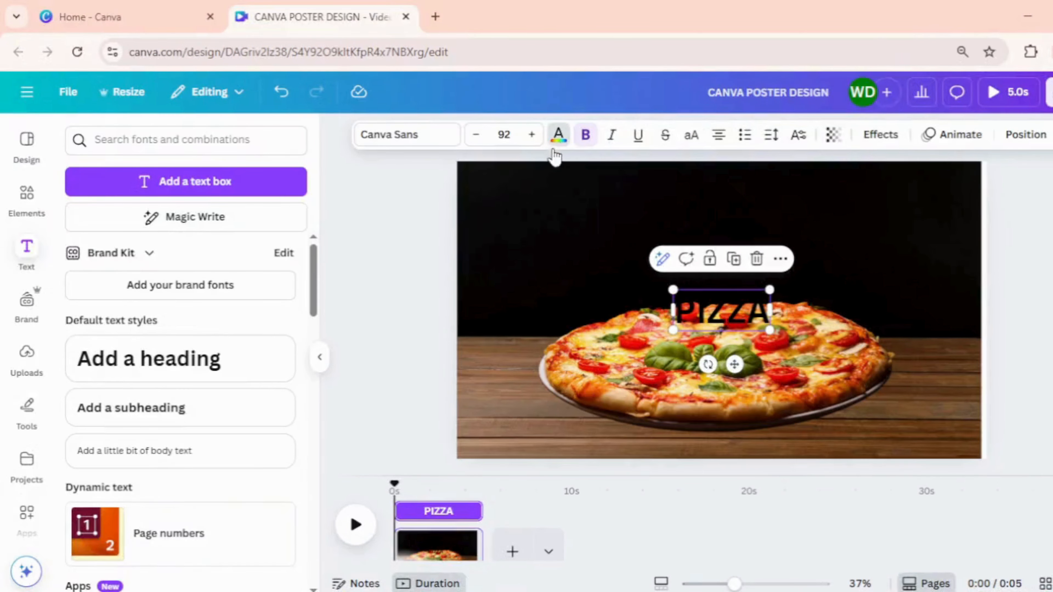
pyautogui.click(559, 135)
pyautogui.click(193, 347)
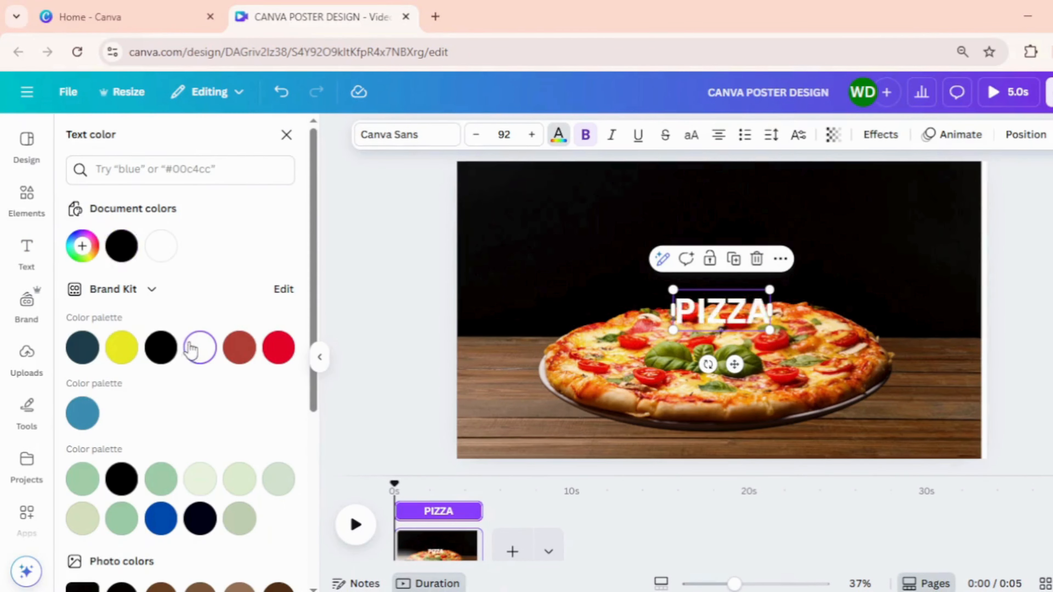
# Change the PIZZA heading's font to Zing Rust Base.
pyautogui.click(430, 137)
pyautogui.scroll(-4, 174, 436)
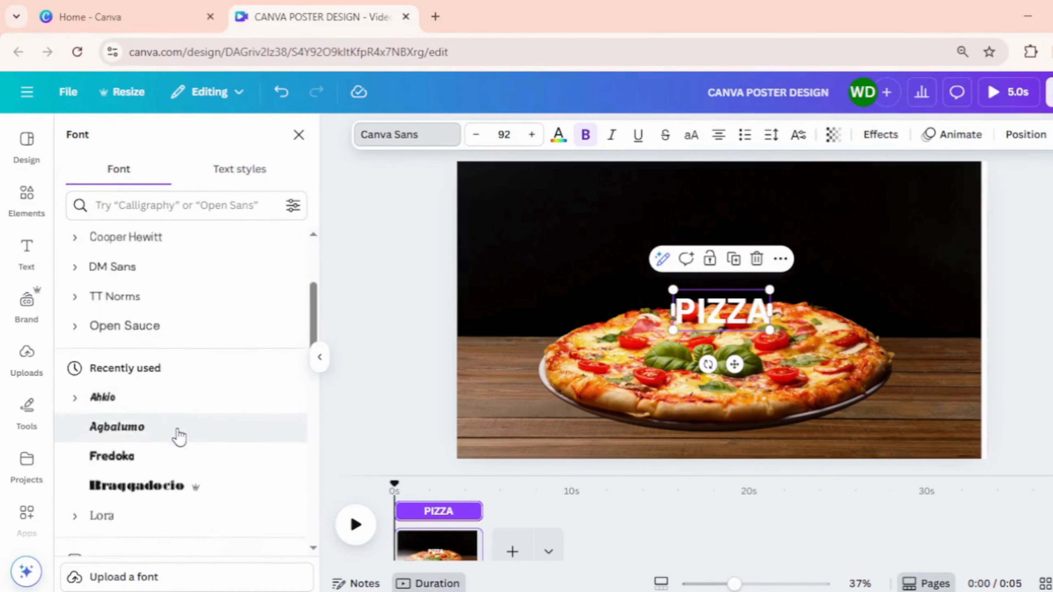
pyautogui.scroll(-10, 179, 436)
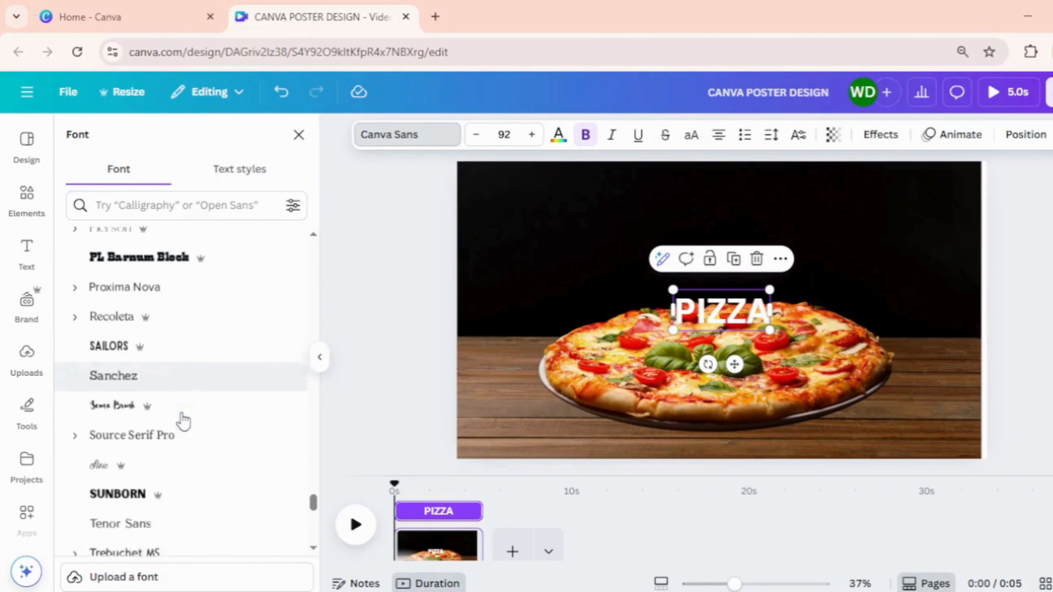
pyautogui.scroll(-7, 184, 421)
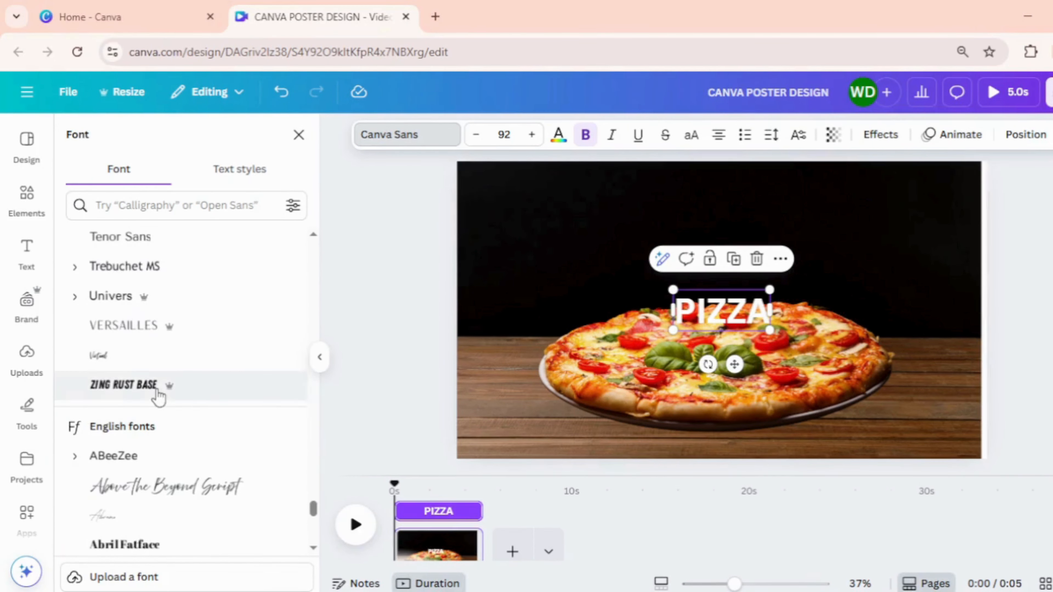
pyautogui.click(158, 395)
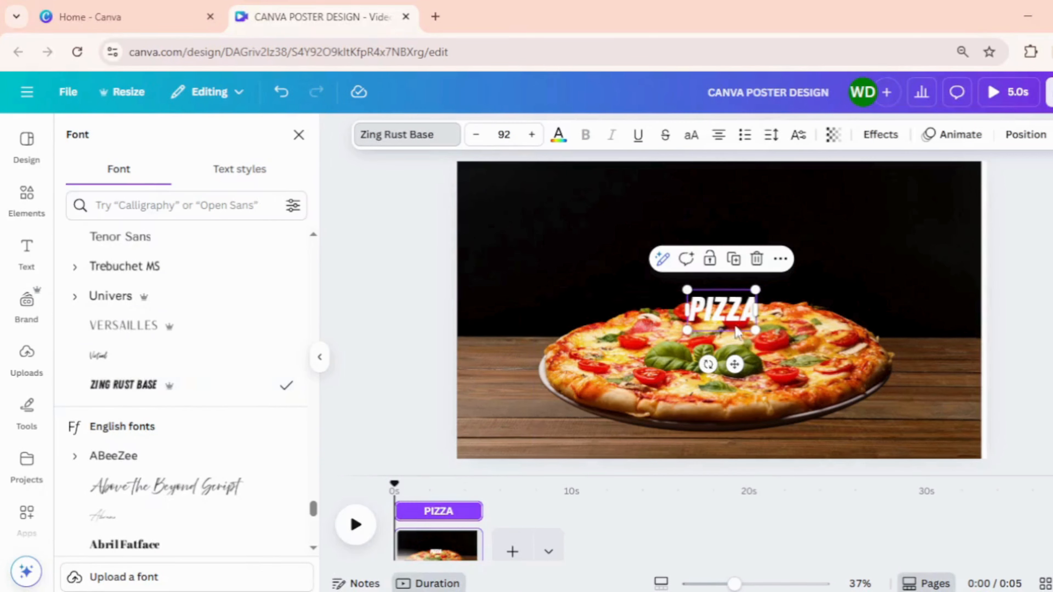
# Enlarge the PIZZA heading to size 210 and place it centered above the pizza on the dark background.
pyautogui.moveTo(739, 314); pyautogui.dragTo(827, 286)
pyautogui.moveTo(770, 261); pyautogui.dragTo(752, 256)
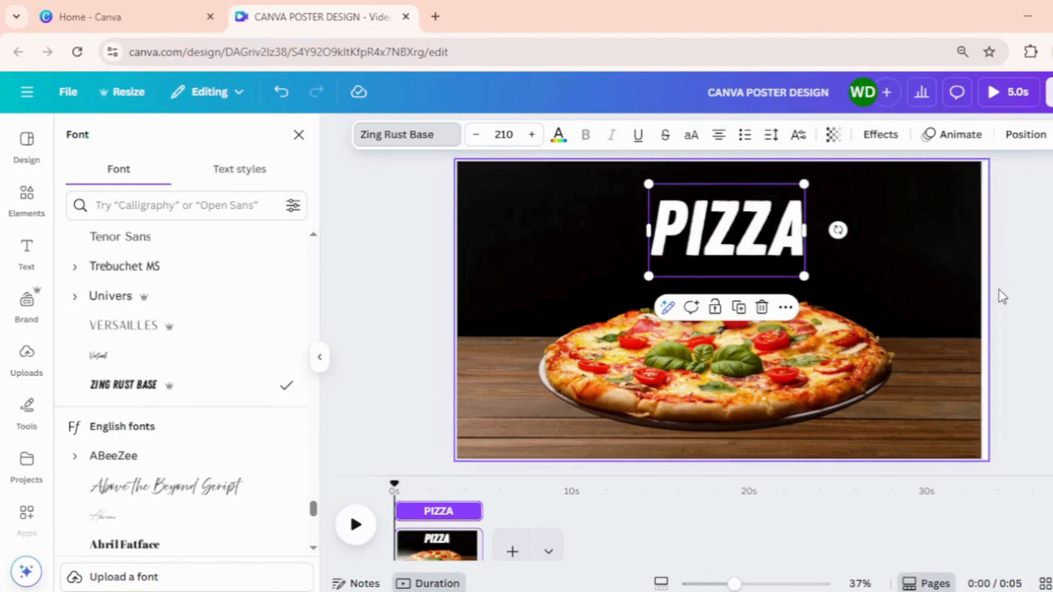
pyautogui.click(937, 277)
pyautogui.click(784, 253)
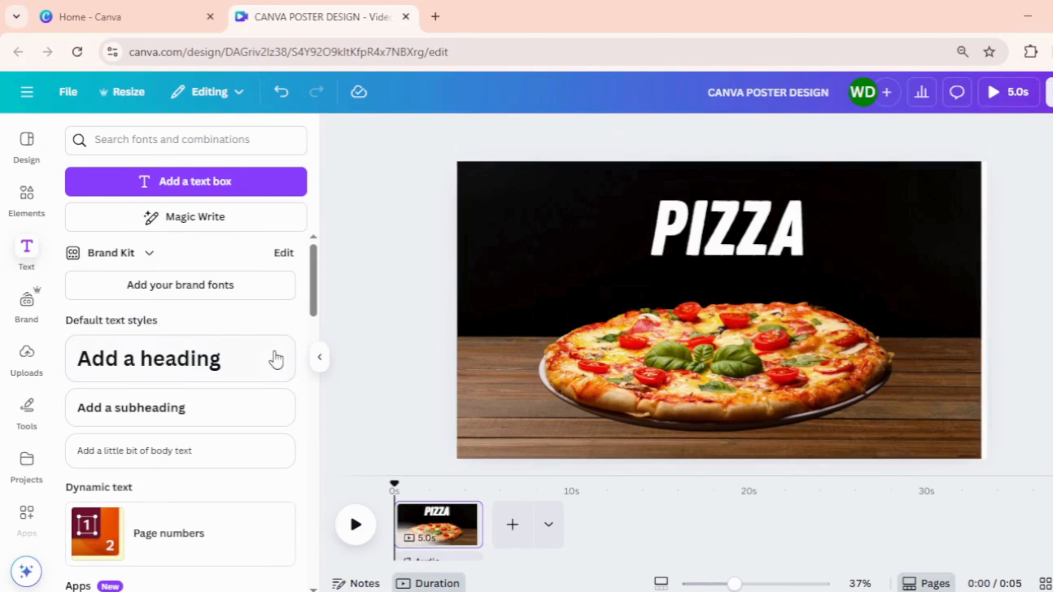
# Add a second heading reading DELICIOUS TASTE.
pyautogui.click(282, 365)
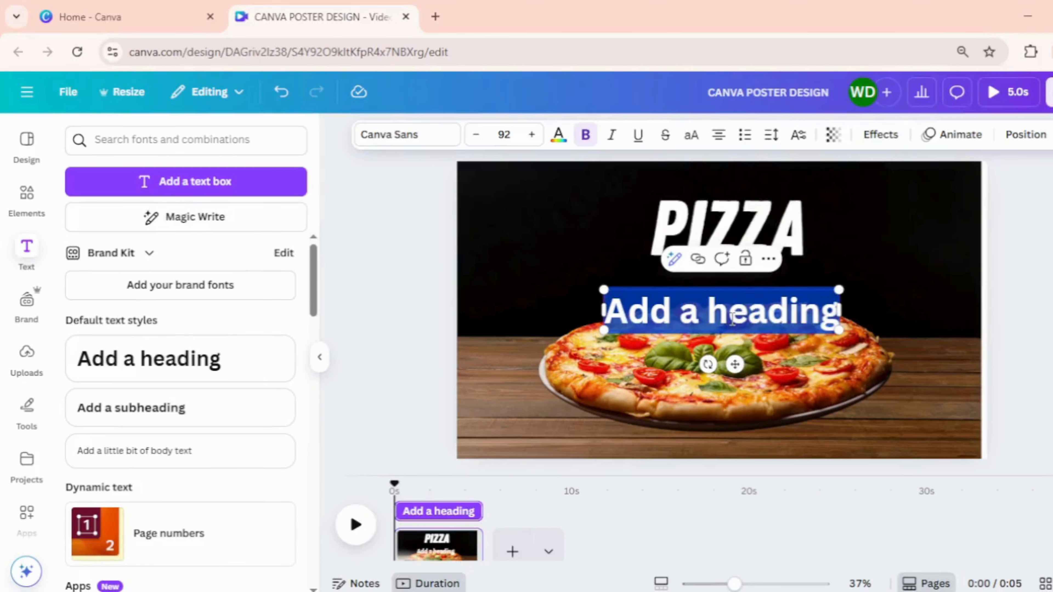
pyautogui.write('DELIC')
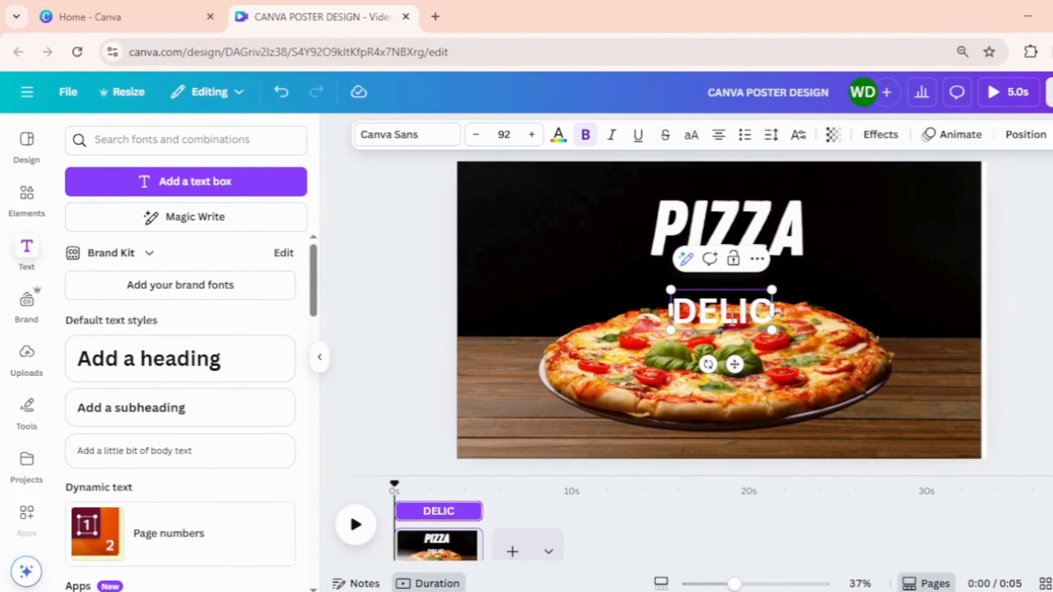
pyautogui.write('IOUS TAS')
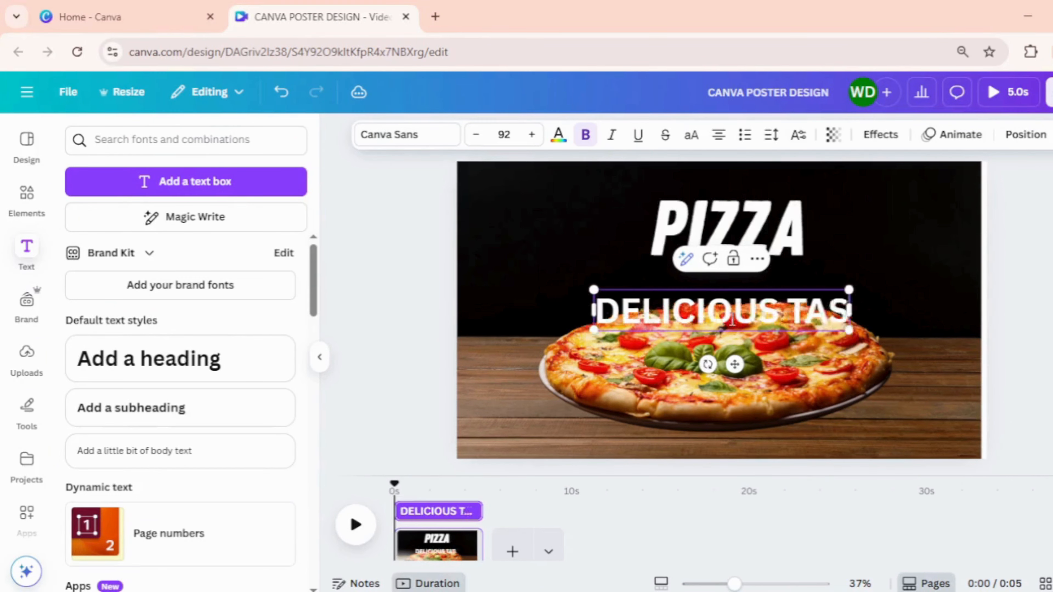
pyautogui.write('TE')
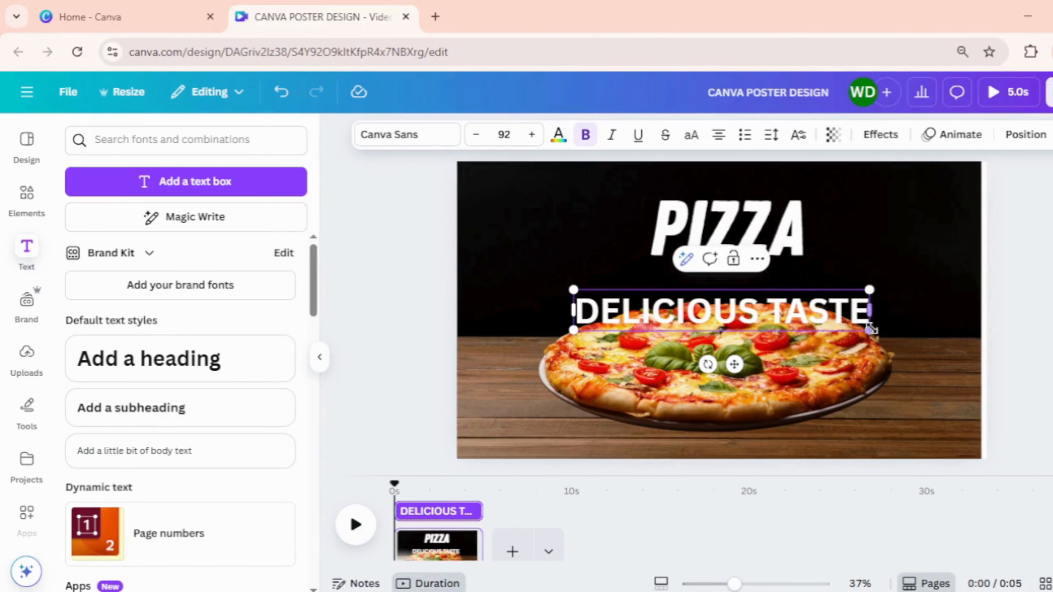
# Shrink the DELICIOUS TASTE text to about size 29.1 and place it just beneath the right half of the PIZZA heading.
pyautogui.moveTo(859, 325); pyautogui.dragTo(684, 306)
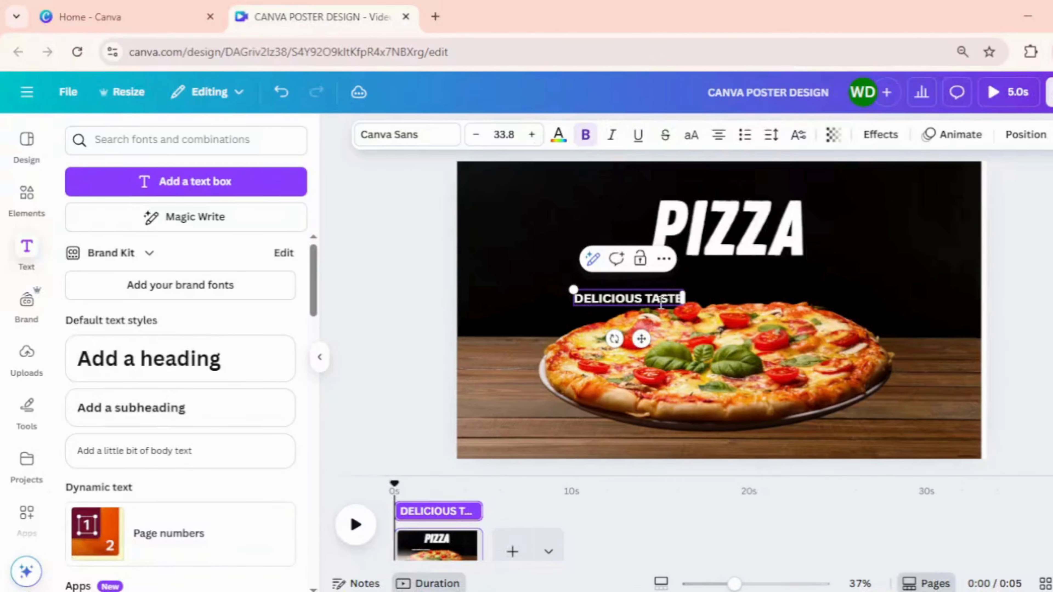
pyautogui.click(520, 315)
pyautogui.moveTo(615, 300); pyautogui.dragTo(768, 272)
pyautogui.click(816, 280)
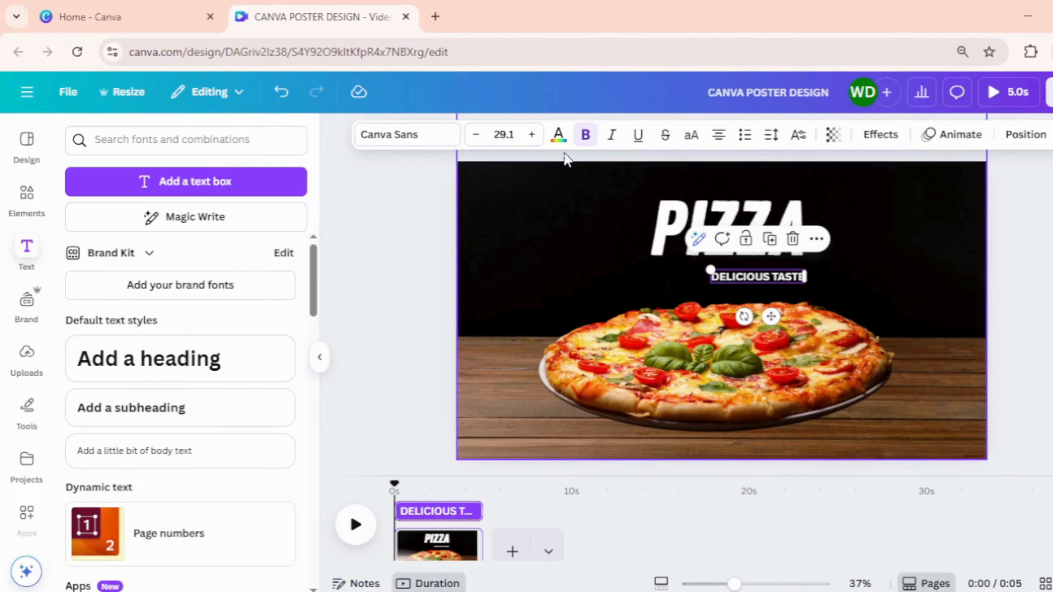
# Color the DELICIOUS TASTE text orange with the custom color #FF9900.
pyautogui.click(558, 134)
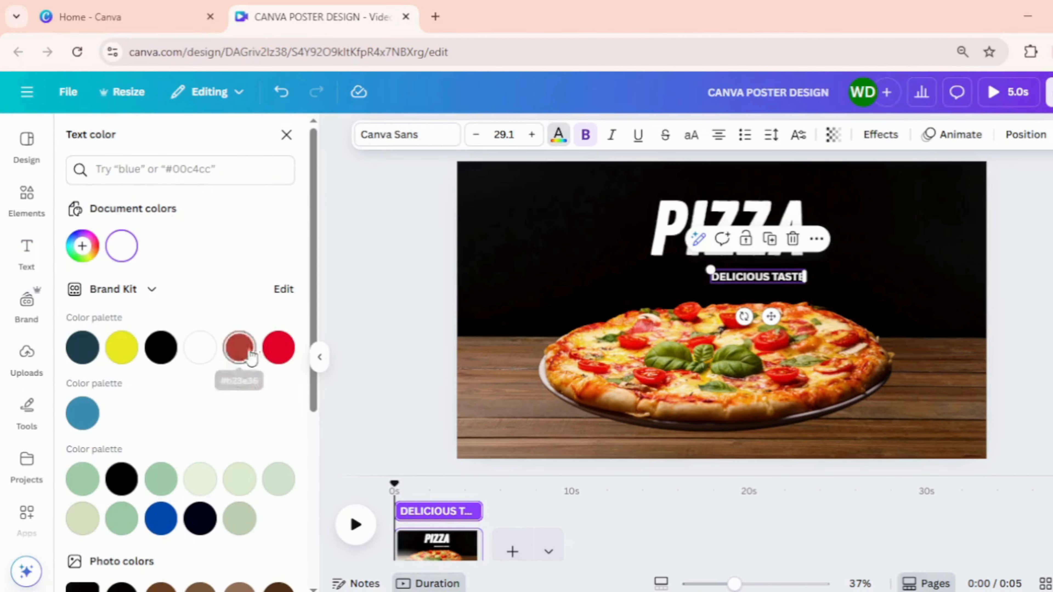
pyautogui.click(86, 253)
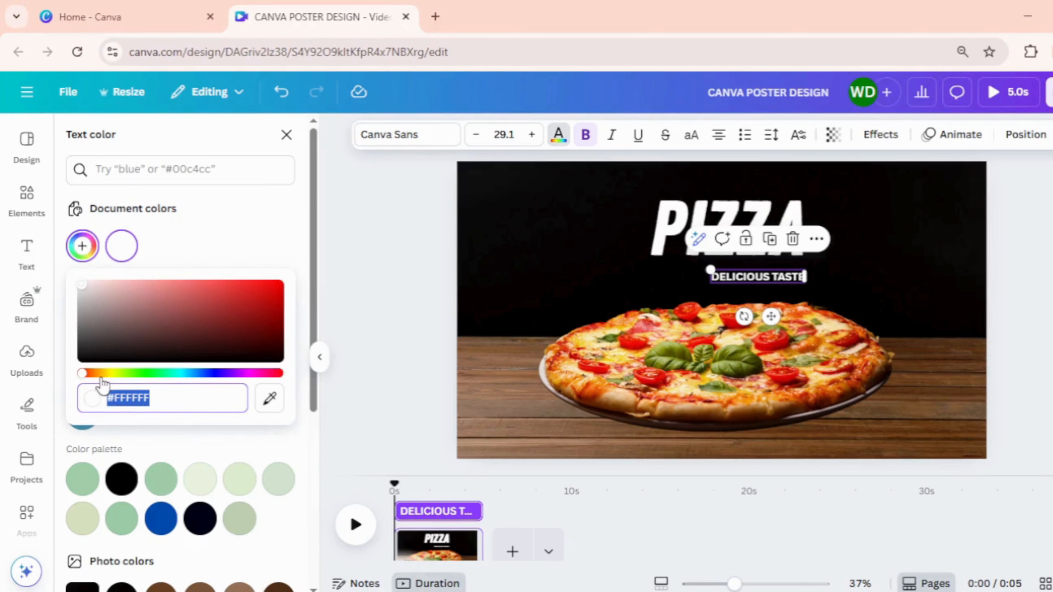
pyautogui.click(101, 373)
pyautogui.moveTo(214, 304); pyautogui.dragTo(325, 283)
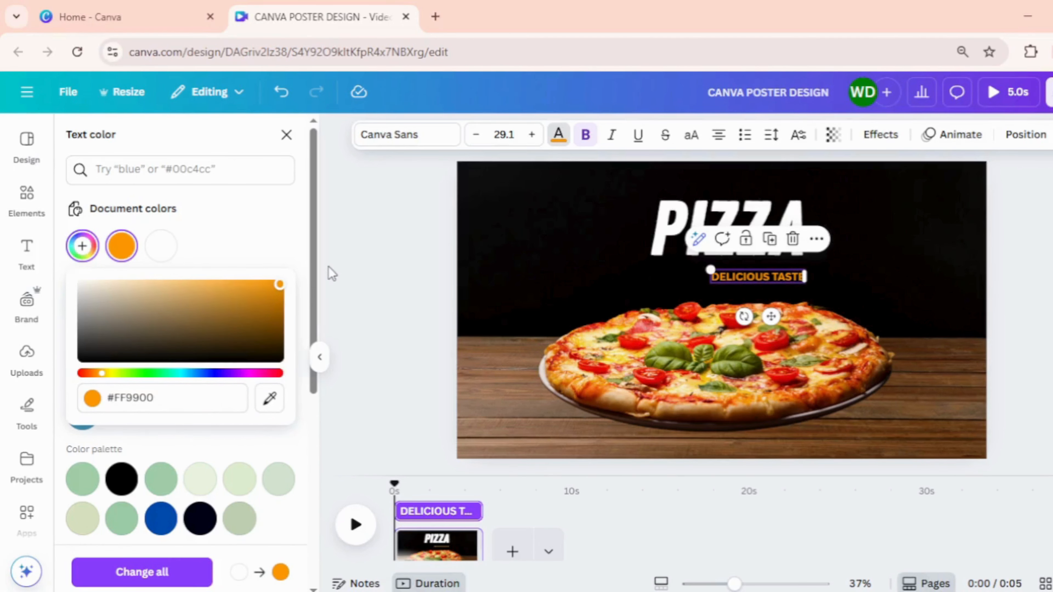
pyautogui.click(936, 261)
# Set the DELICIOUS TASTE font to Ahkio and refit the text, slightly larger, closer beneath the end of the PIZZA heading.
pyautogui.click(749, 282)
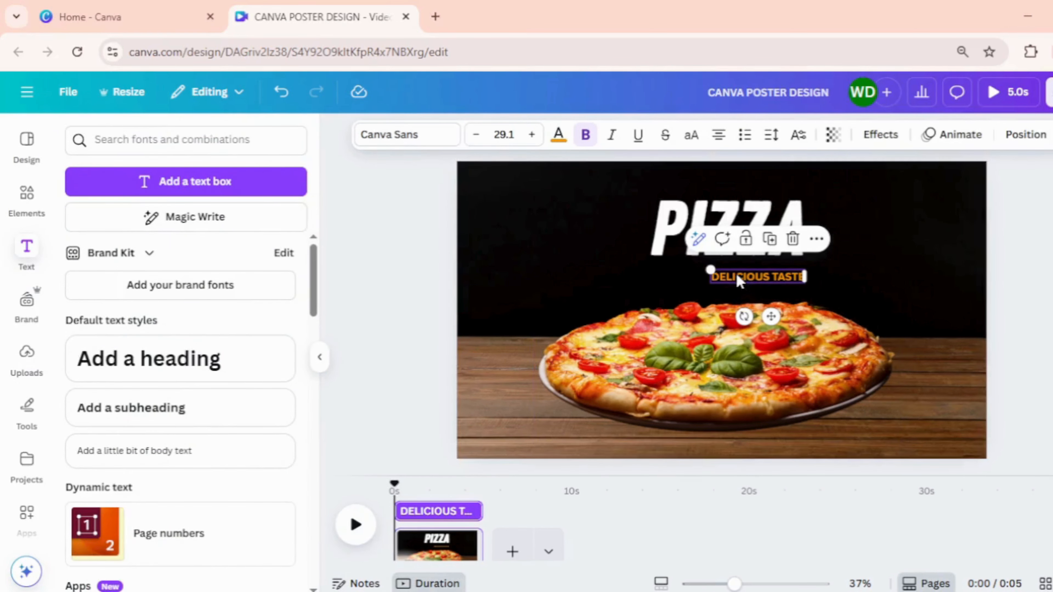
pyautogui.click(738, 278)
pyautogui.click(435, 134)
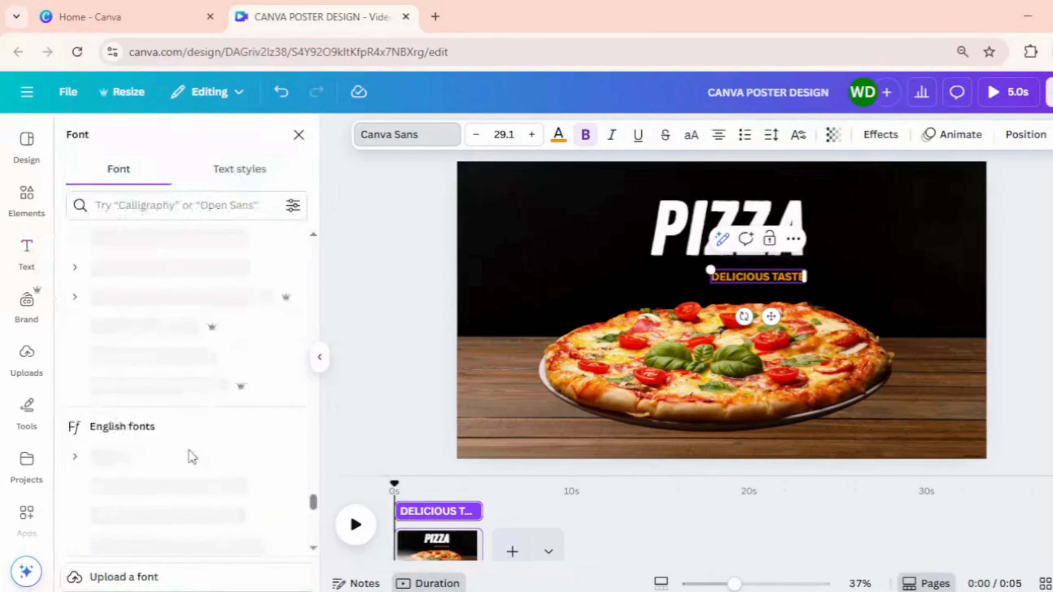
pyautogui.scroll(1, 188, 439)
pyautogui.scroll(2, 185, 430)
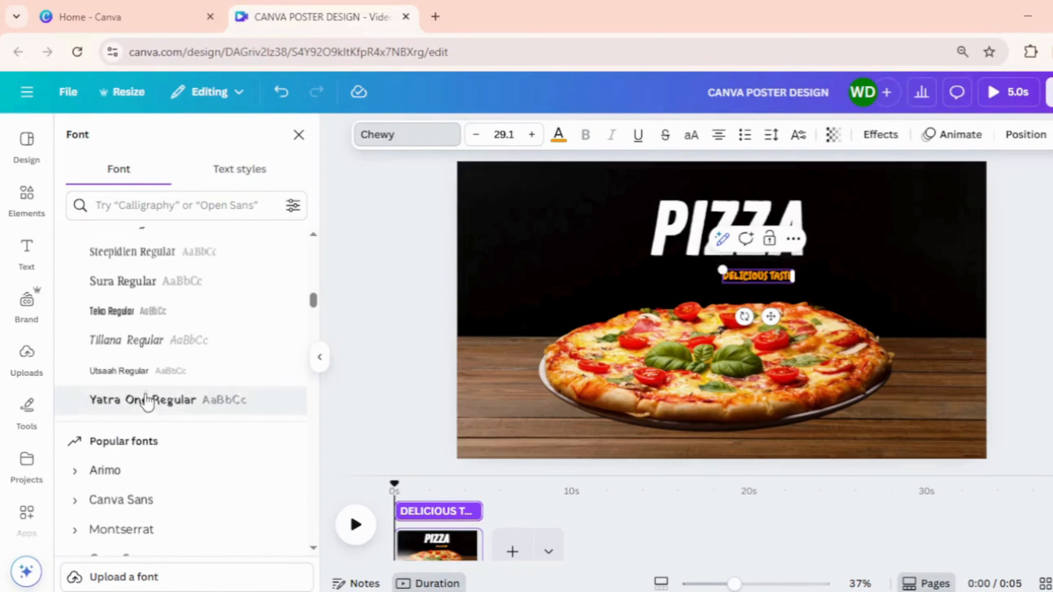
pyautogui.scroll(12, 146, 402)
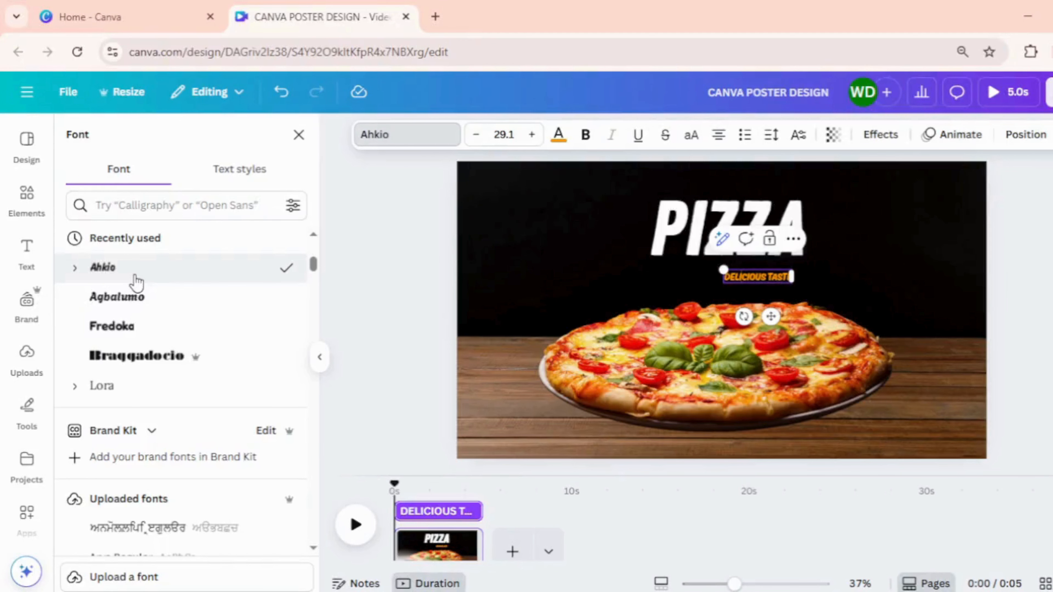
pyautogui.click(1051, 290)
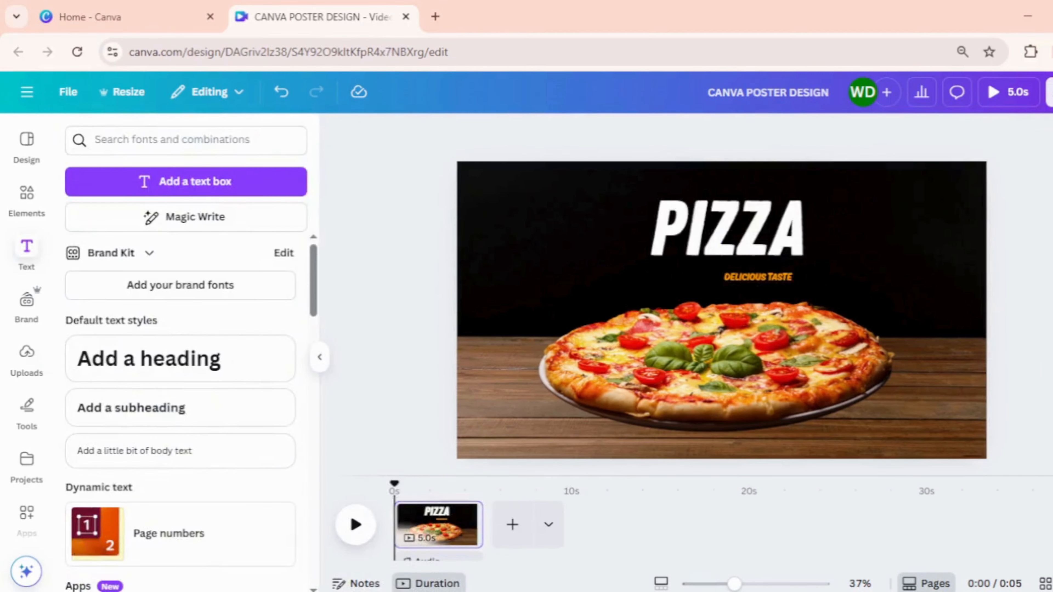
pyautogui.click(763, 279)
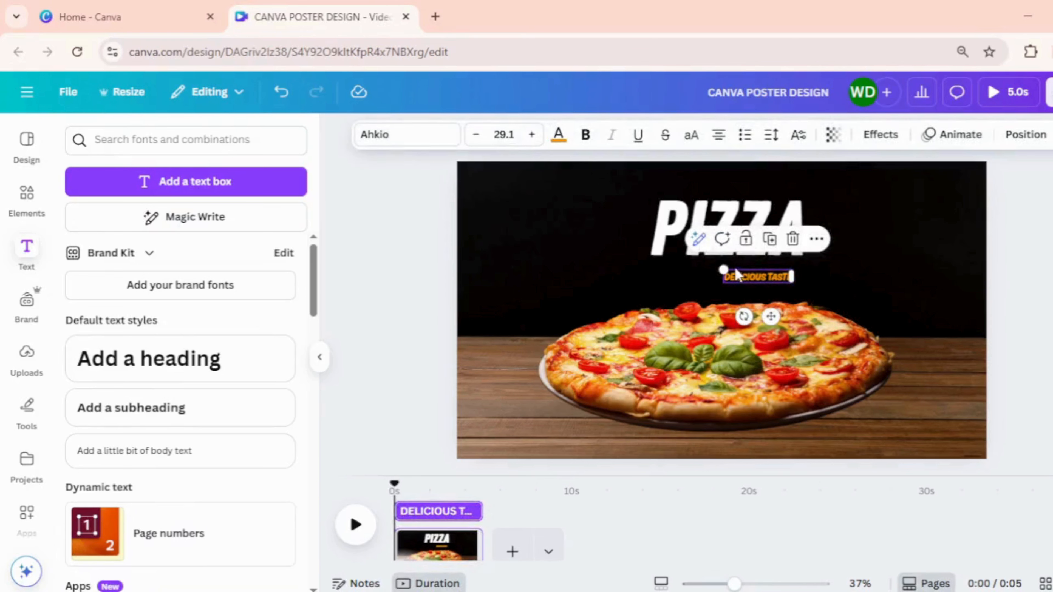
pyautogui.moveTo(723, 267); pyautogui.dragTo(716, 266)
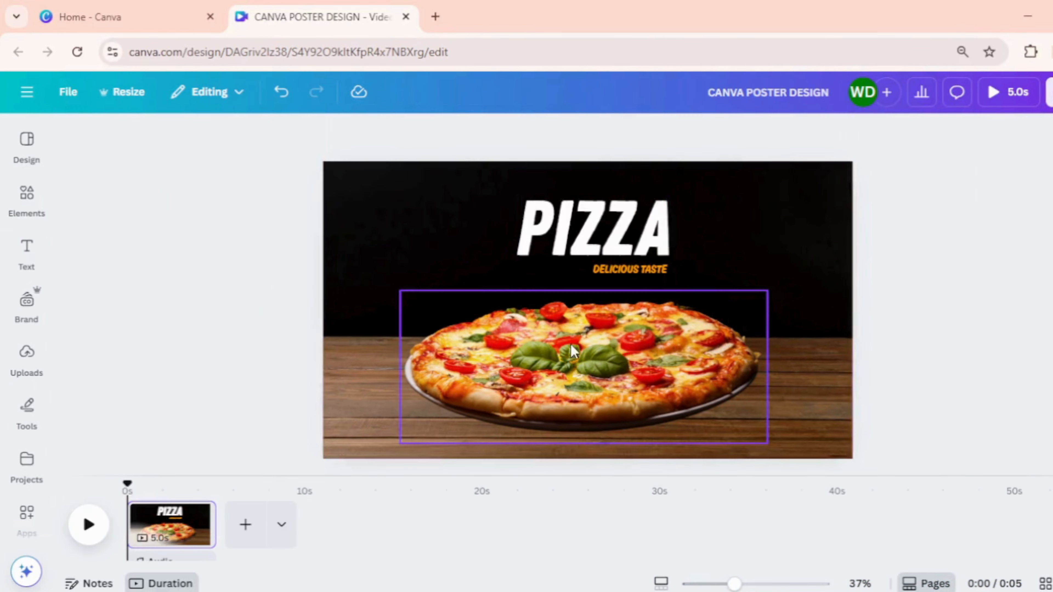
# Add the yellow torn-edge strip found among graphics for STRIP and place it, shrunk, in the poster's lower-right corner.
pyautogui.click(29, 207)
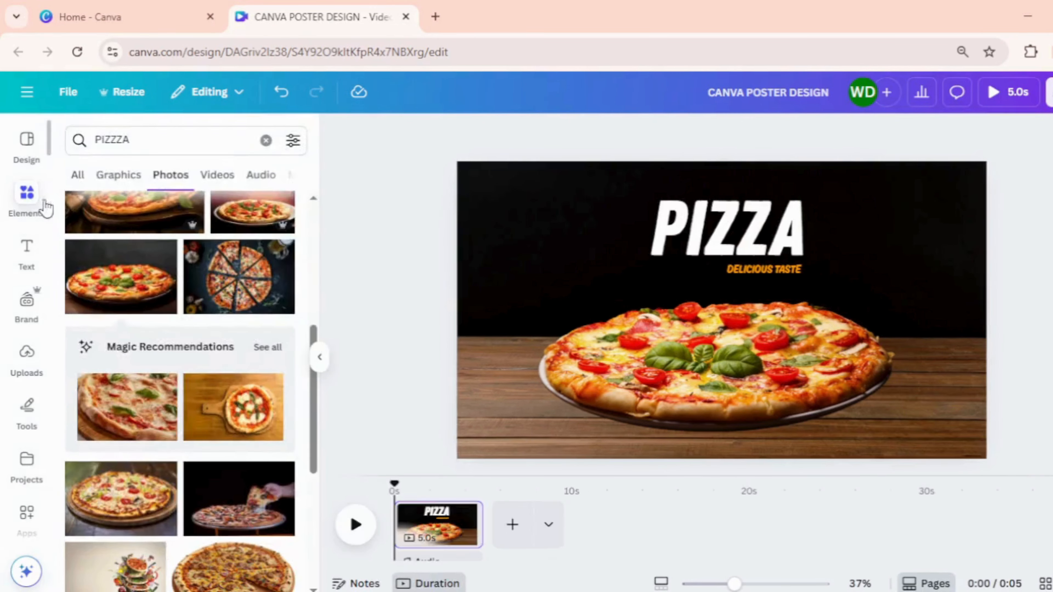
pyautogui.moveTo(138, 148); pyautogui.dragTo(110, 143)
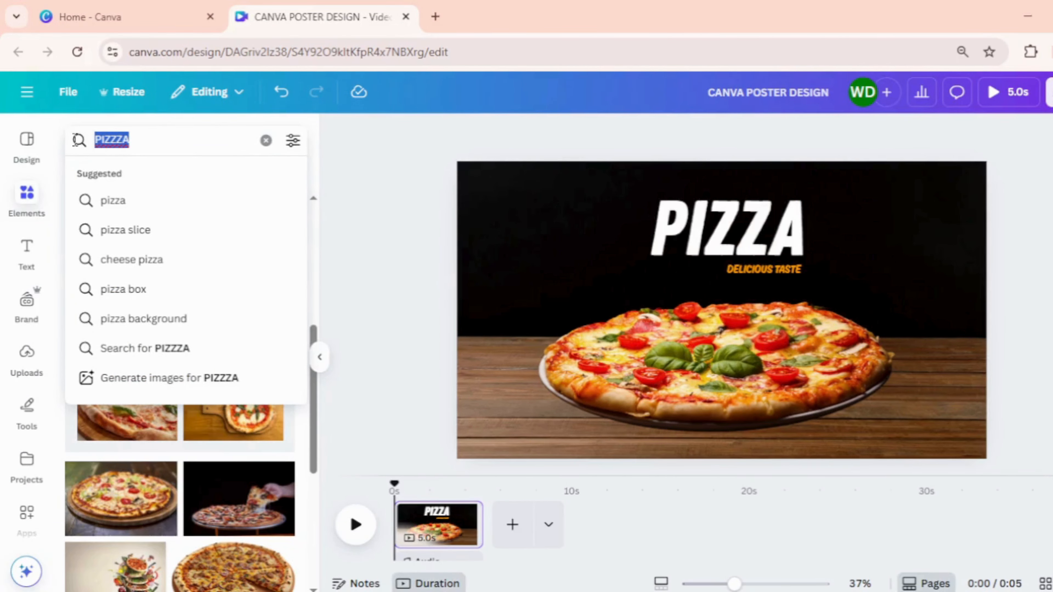
pyautogui.write('STRIP')
pyautogui.press('Return')
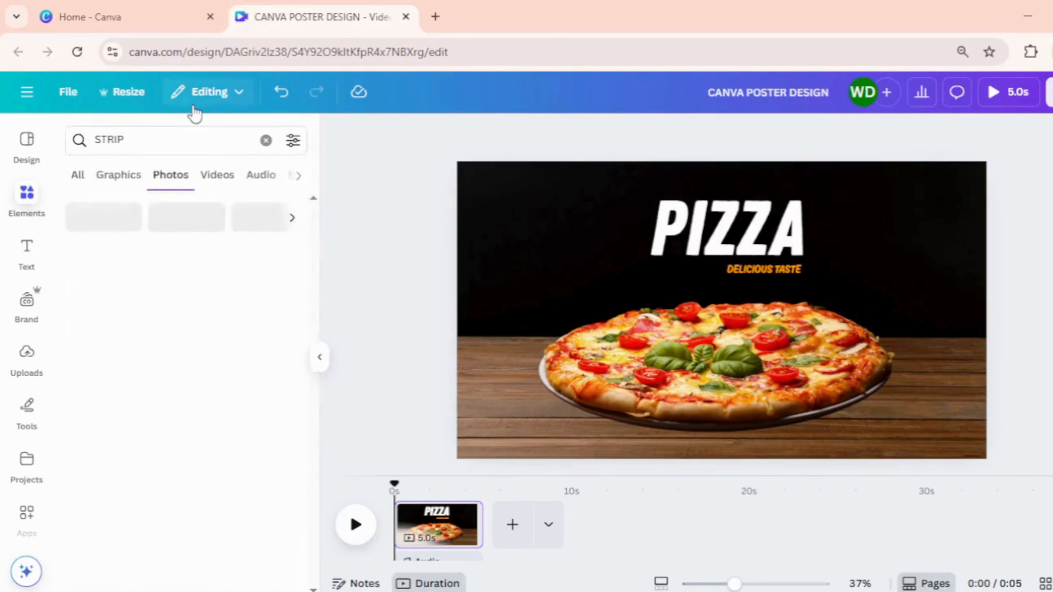
pyautogui.click(132, 182)
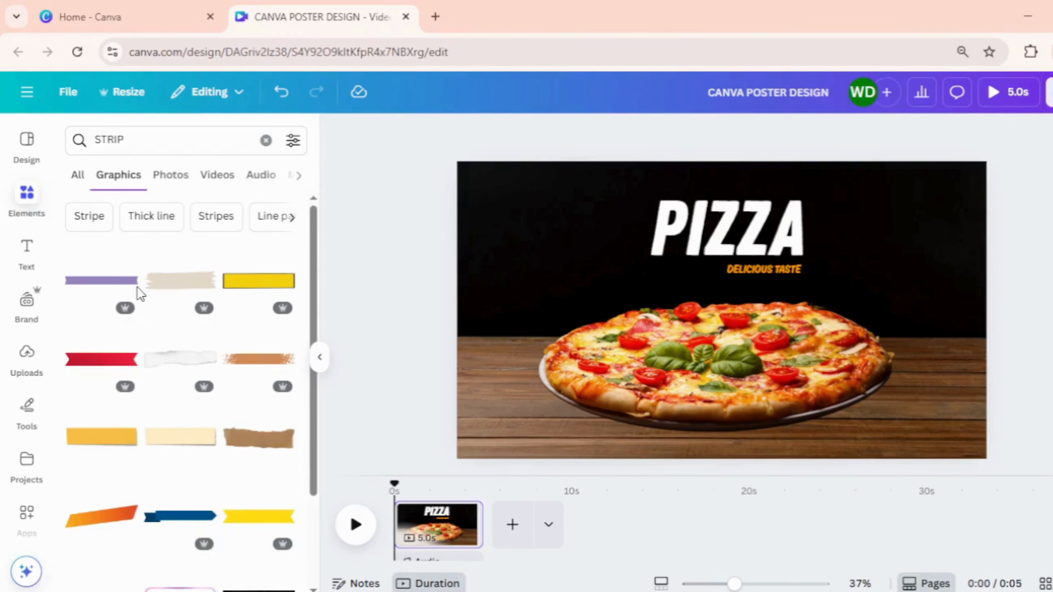
pyautogui.scroll(-2, 234, 475)
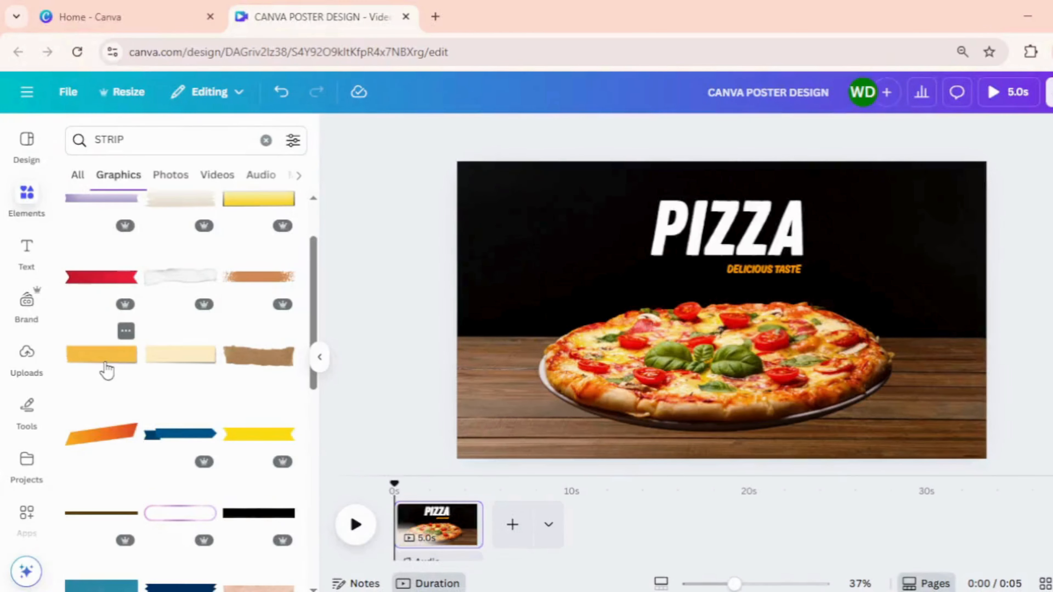
pyautogui.click(107, 371)
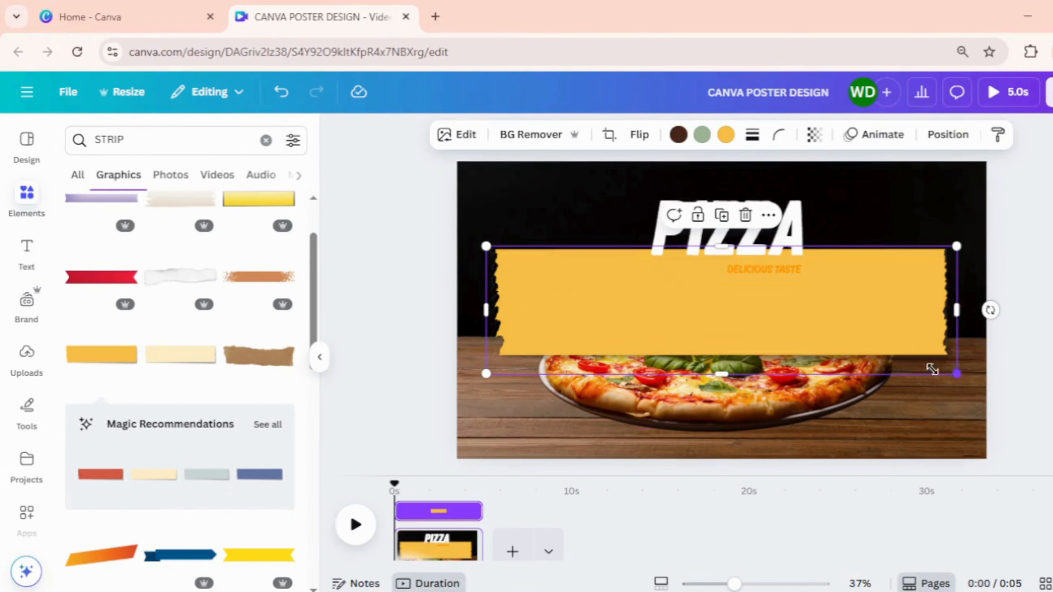
pyautogui.moveTo(932, 369); pyautogui.dragTo(950, 434)
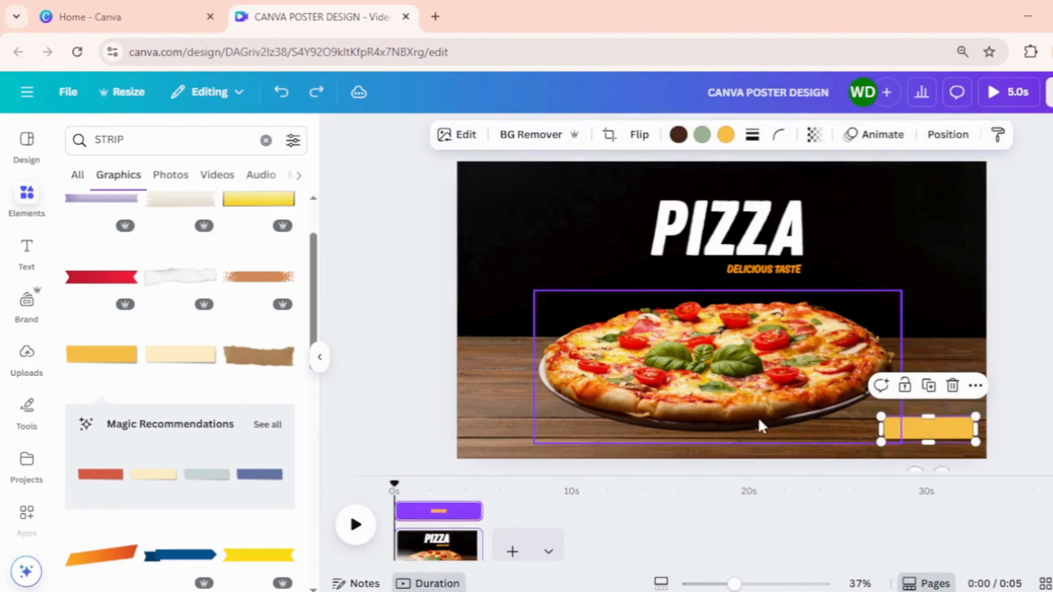
# Add a subheading reading ORDER NOW! and fit it onto the yellow strip at about size 33.4.
pyautogui.click(25, 254)
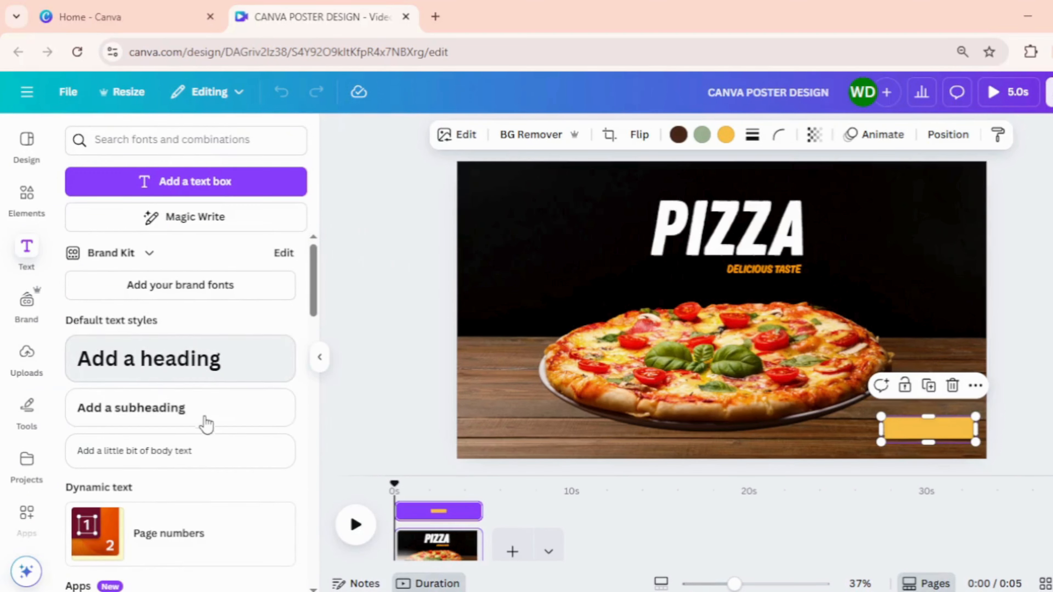
pyautogui.click(218, 419)
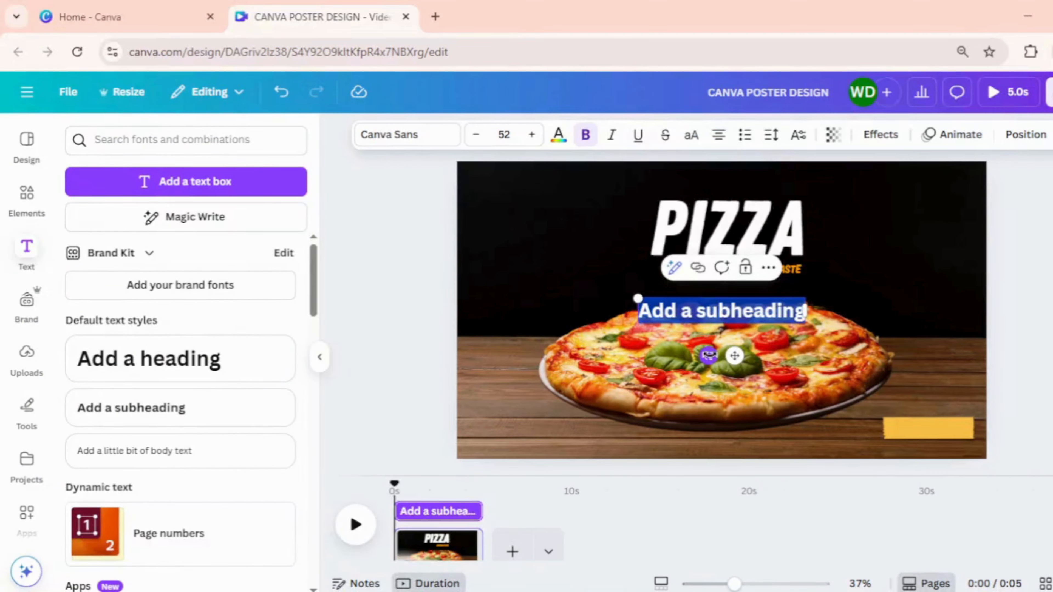
pyautogui.write('ORDER')
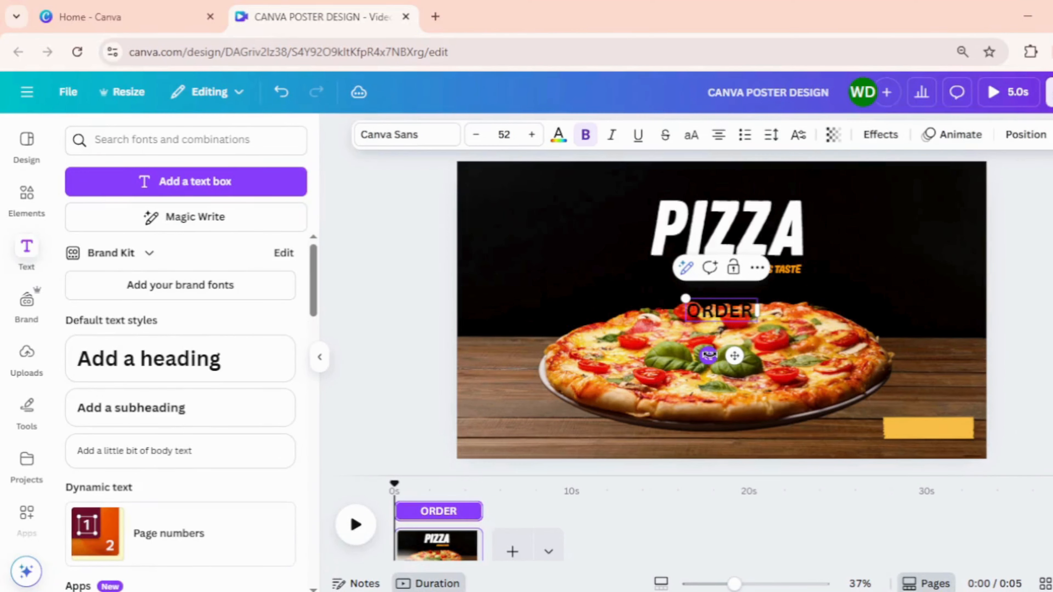
pyautogui.write(' NOW')
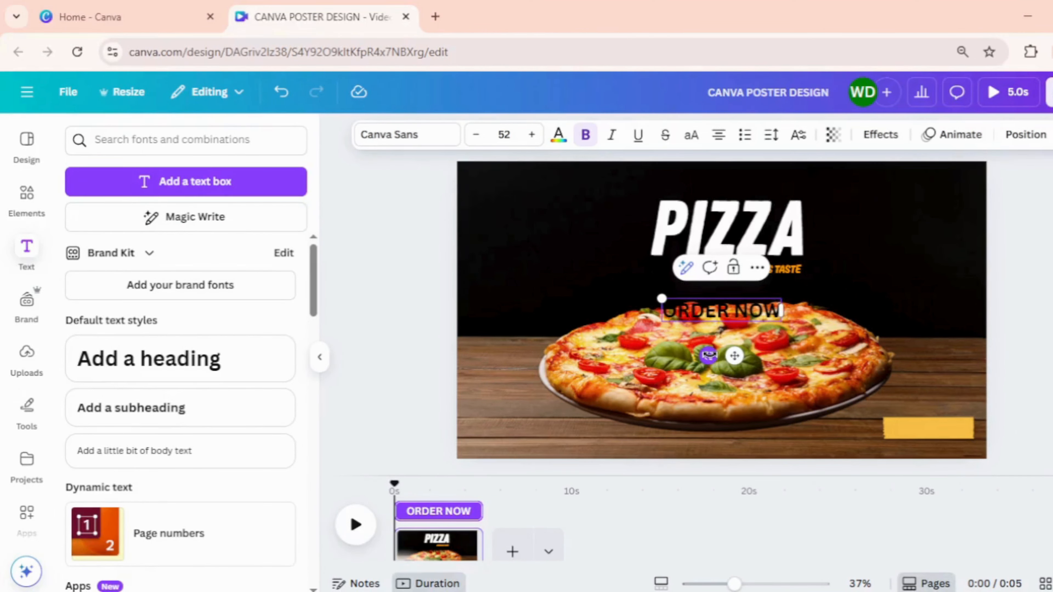
pyautogui.write('!')
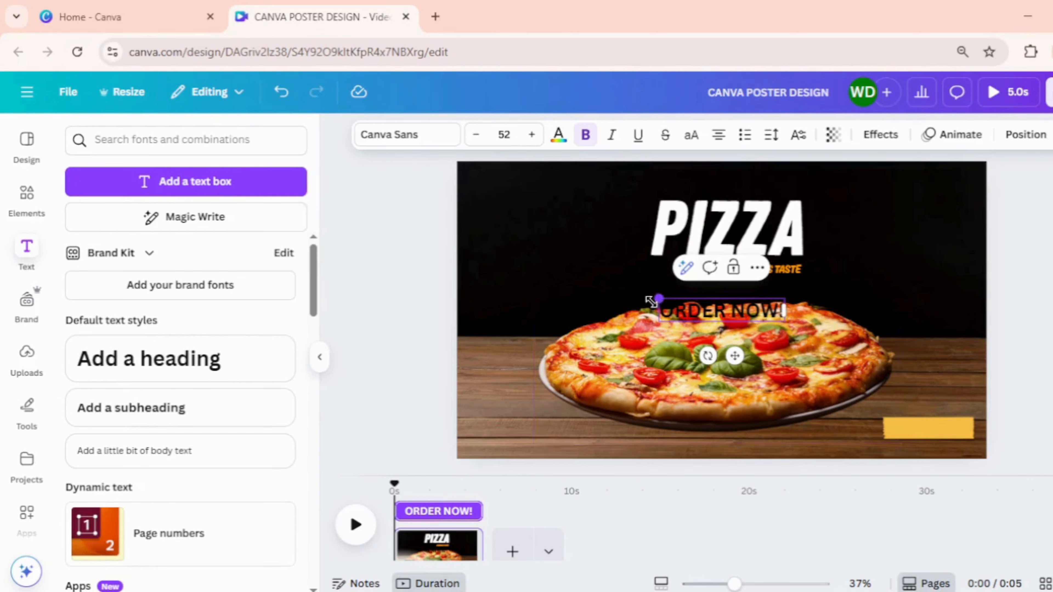
pyautogui.moveTo(661, 300); pyautogui.dragTo(907, 431)
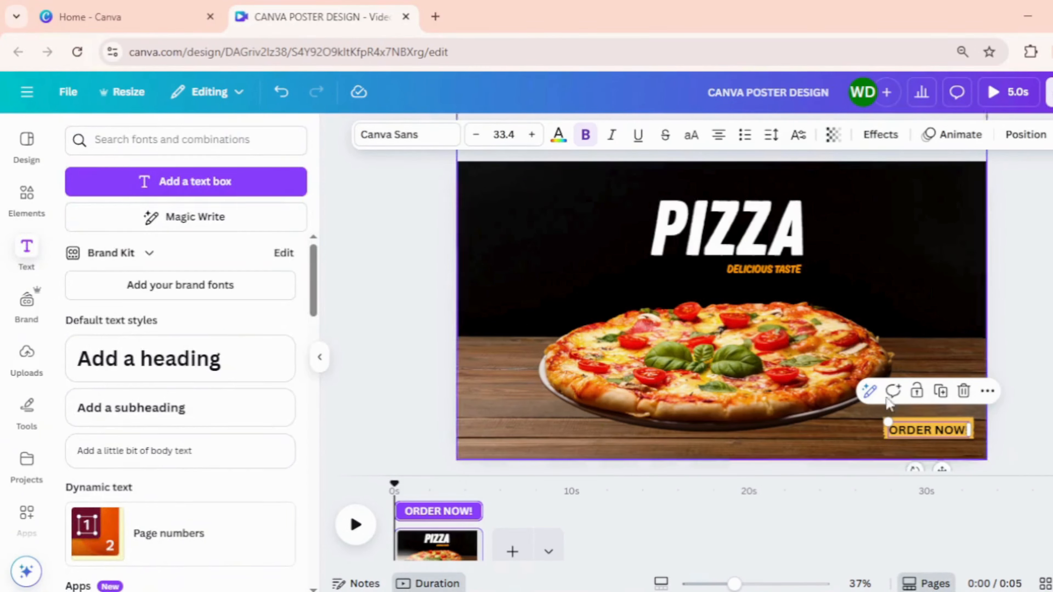
# Apply the Lift effect to the ORDER NOW! text with an intensity of 100.
pyautogui.click(558, 134)
pyautogui.click(868, 138)
pyautogui.click(249, 234)
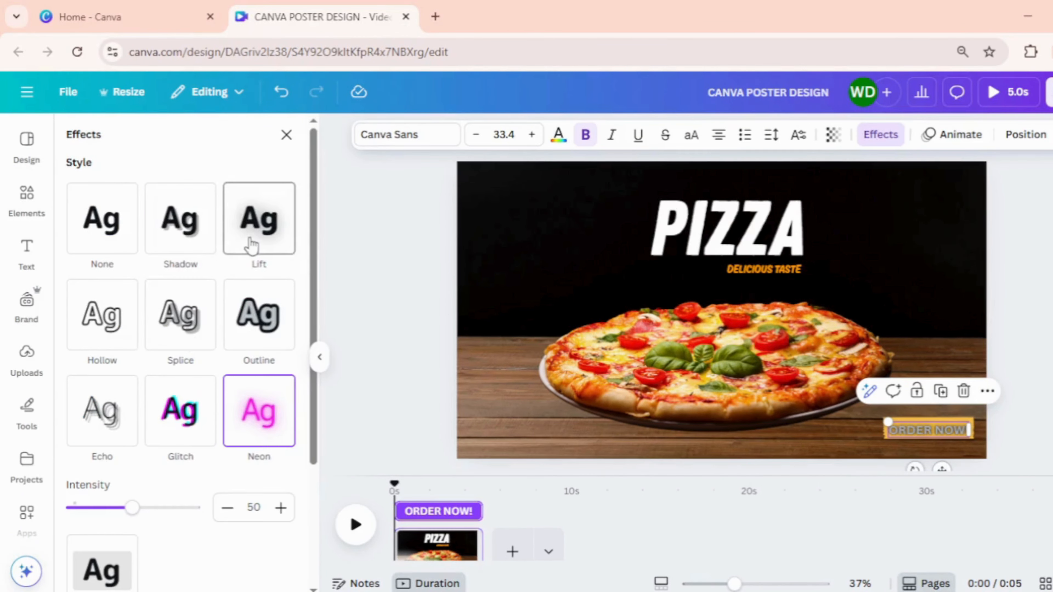
pyautogui.click(165, 319)
pyautogui.moveTo(167, 316); pyautogui.dragTo(201, 331)
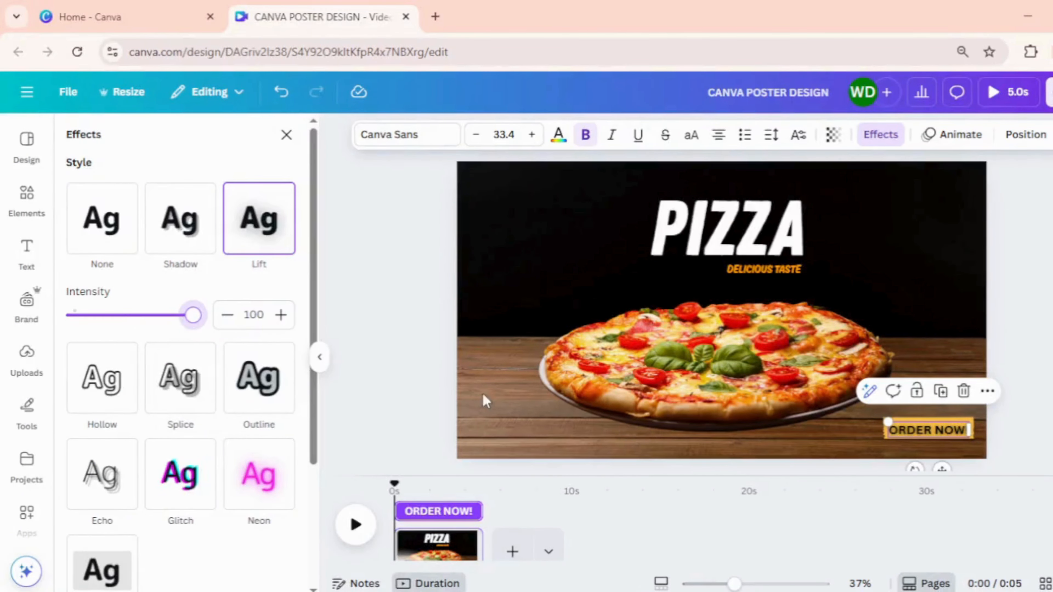
pyautogui.click(1036, 412)
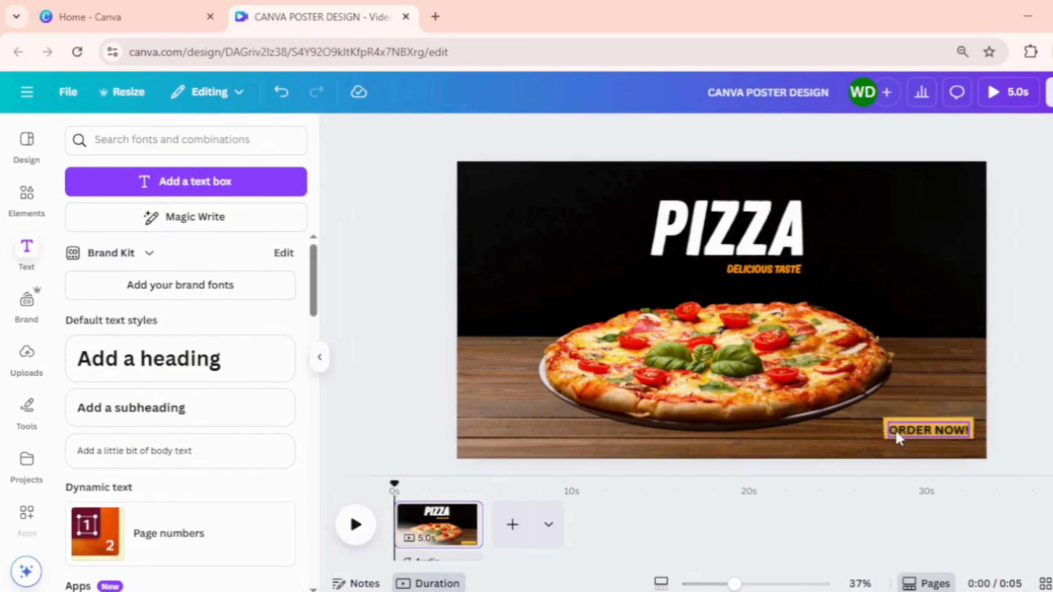
# Change the ORDER NOW! font to Ahkio and enlarge the text to about size 43.3, centered on the yellow strip.
pyautogui.click(904, 441)
pyautogui.click(416, 137)
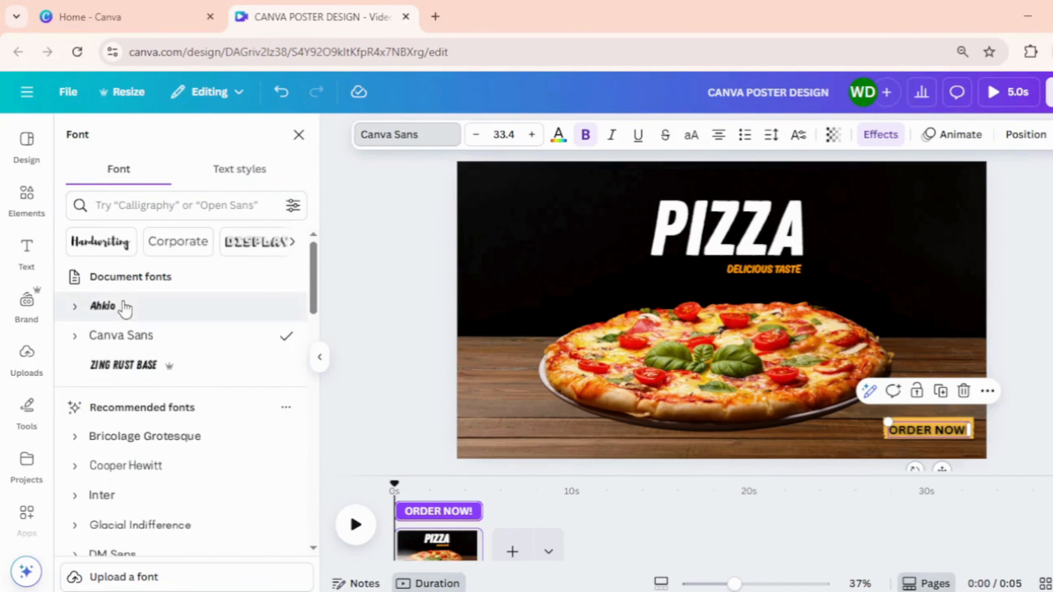
pyautogui.click(124, 307)
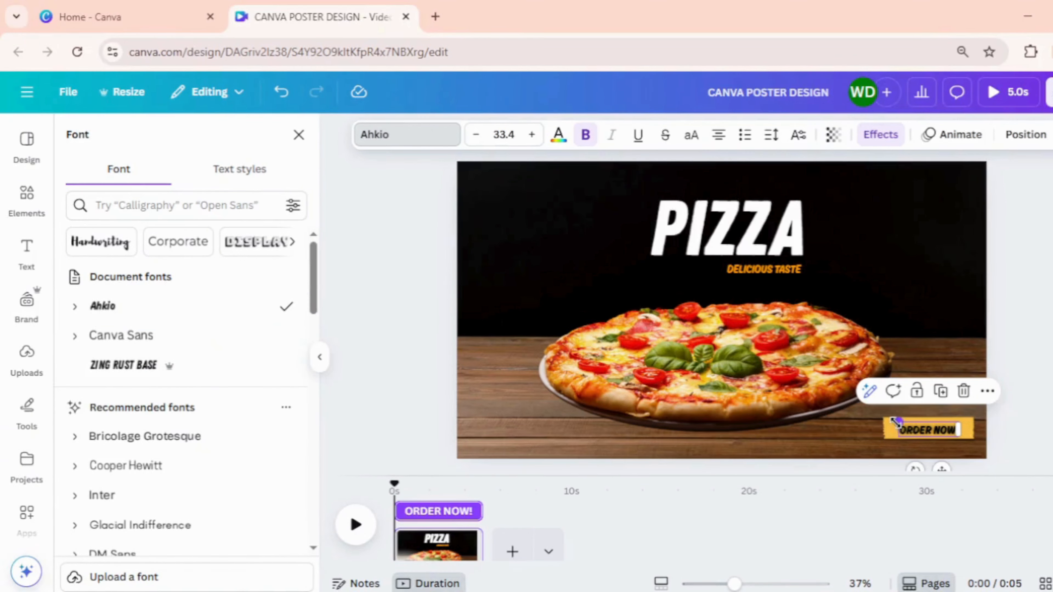
pyautogui.moveTo(894, 423); pyautogui.dragTo(935, 437)
pyautogui.click(1011, 443)
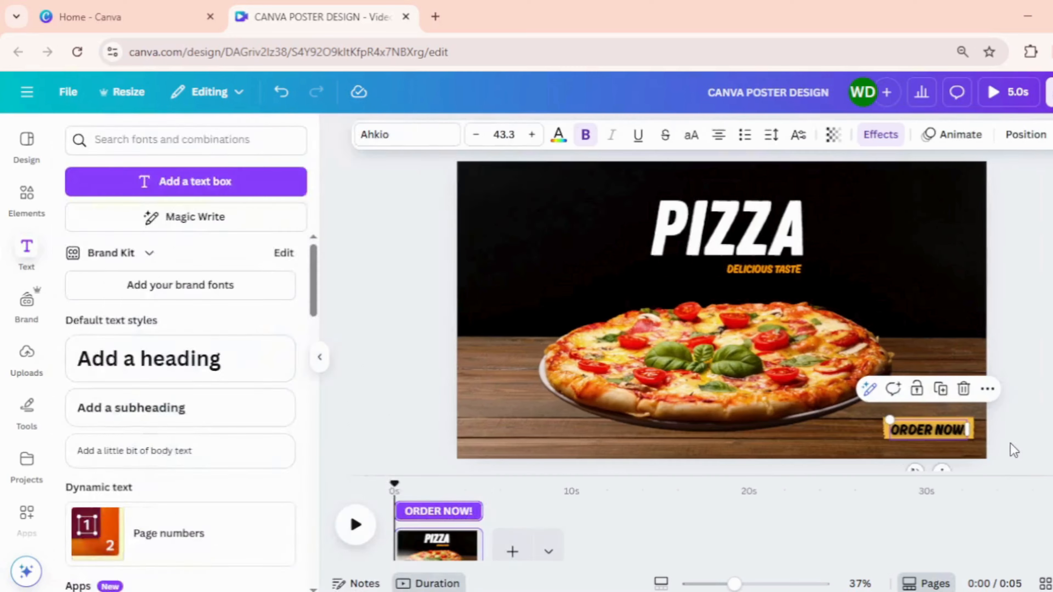
pyautogui.click(1020, 450)
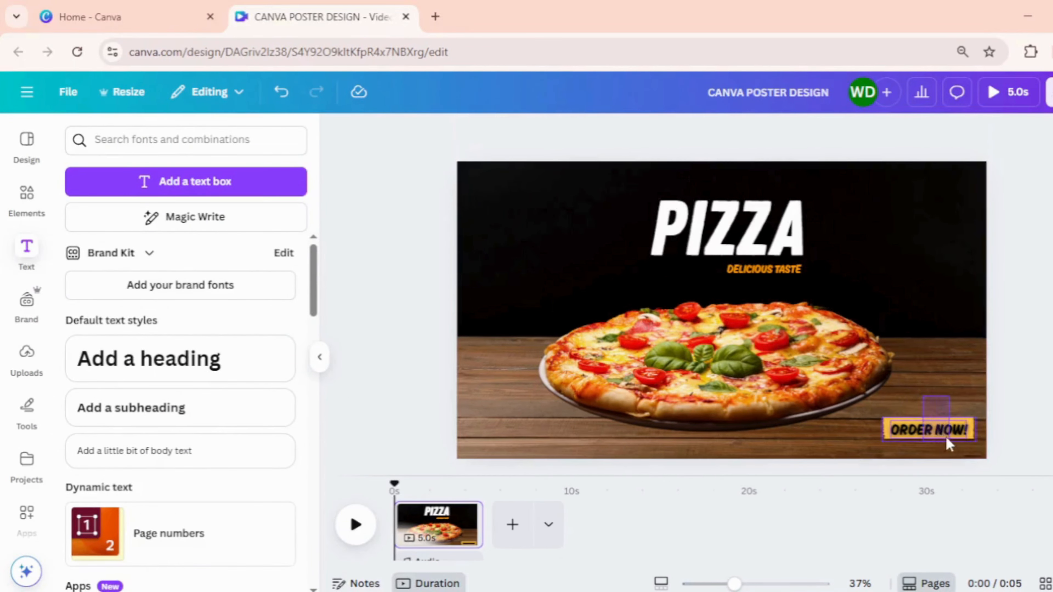
# Select the ORDER NOW! text together with its yellow strip and shift both slightly to the left.
pyautogui.moveTo(946, 438); pyautogui.dragTo(929, 430)
pyautogui.click(893, 390)
pyautogui.click(1012, 436)
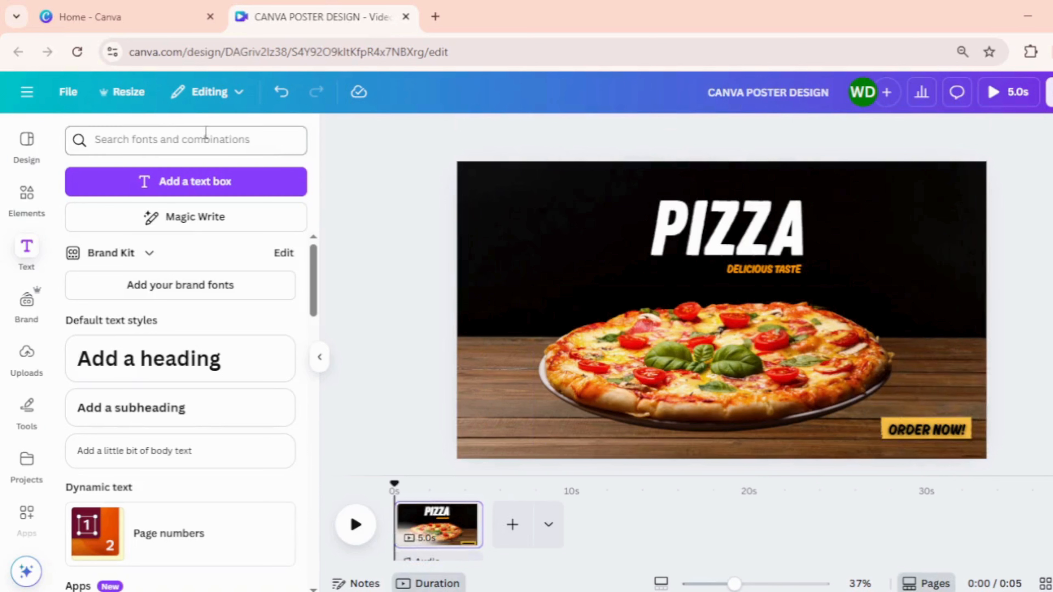
# Search the graphics elements for DEWLIVERY and add the red scooter delivery rider to the poster.
pyautogui.click(40, 215)
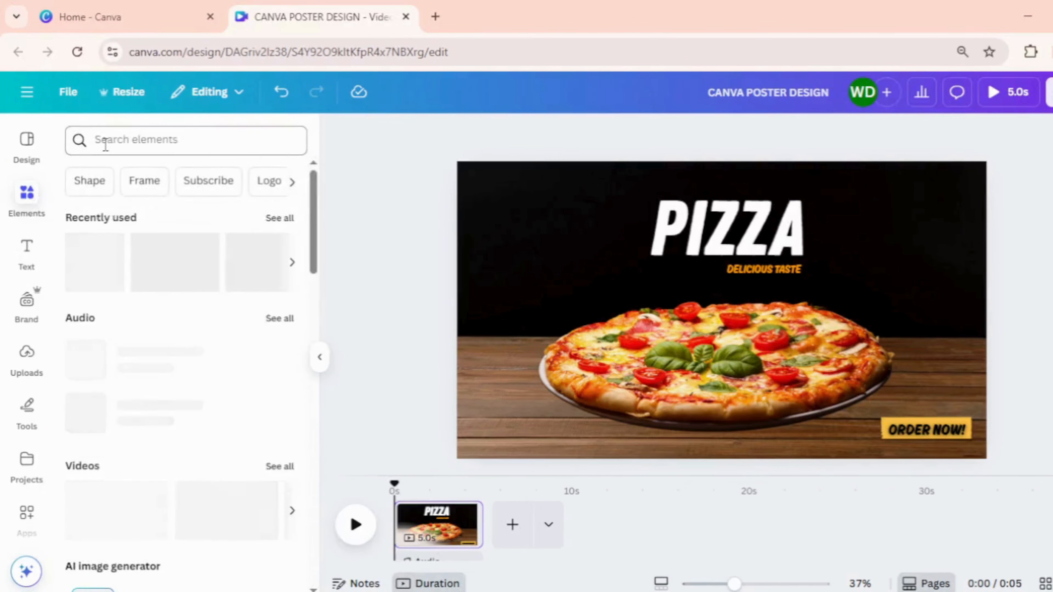
pyautogui.click(121, 133)
pyautogui.write('LIVERY')
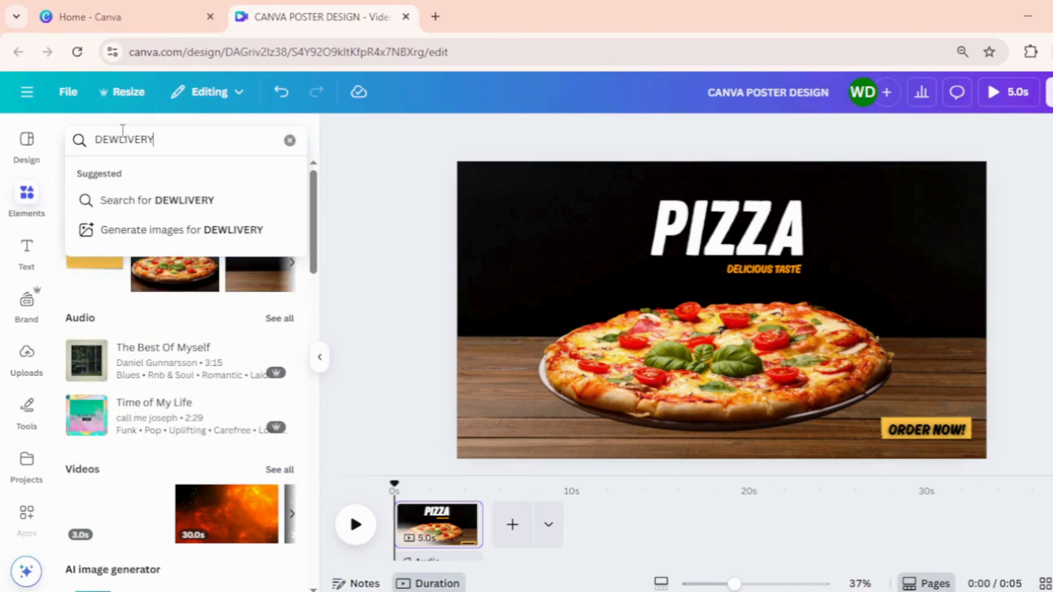
pyautogui.press('Return')
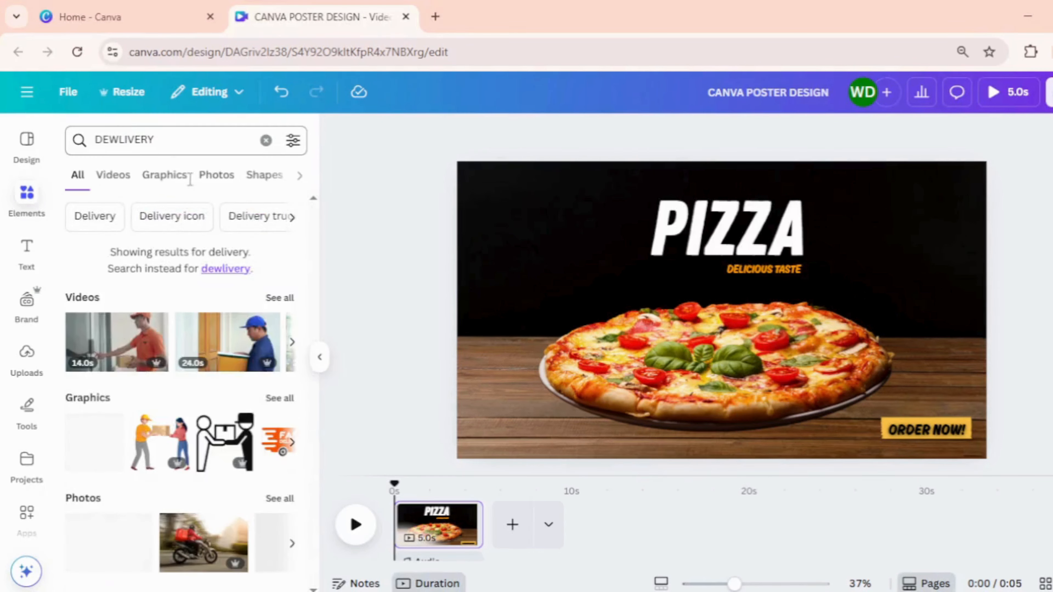
pyautogui.click(150, 183)
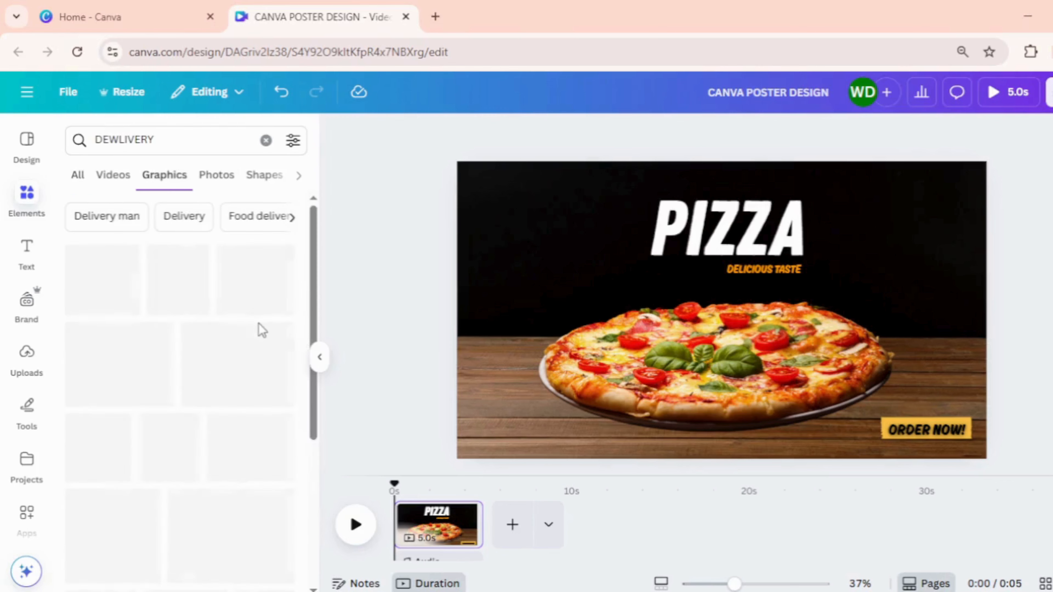
pyautogui.scroll(-3, 218, 420)
pyautogui.scroll(-10, 219, 419)
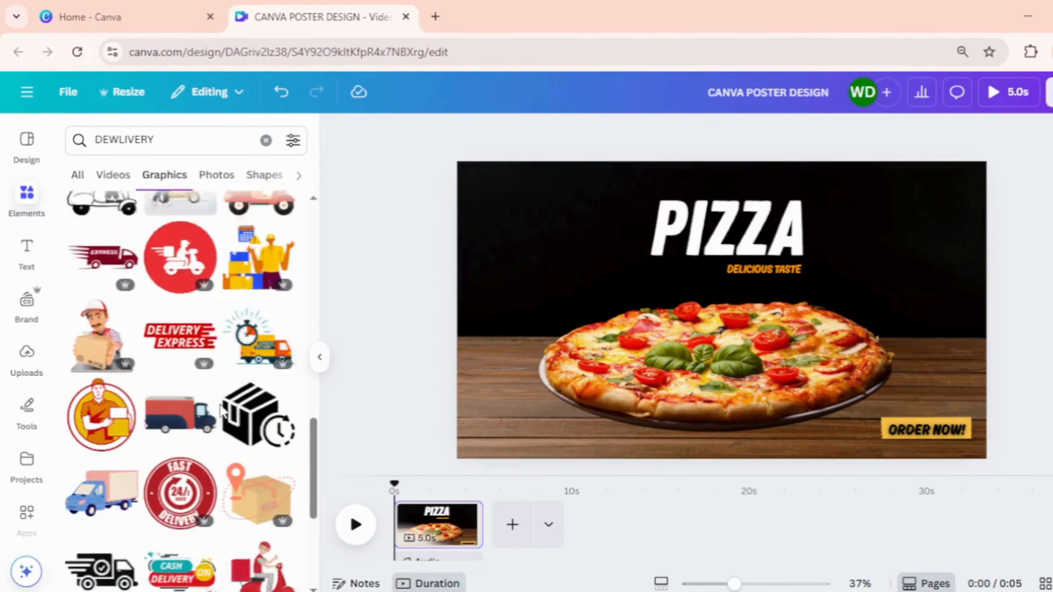
pyautogui.click(262, 383)
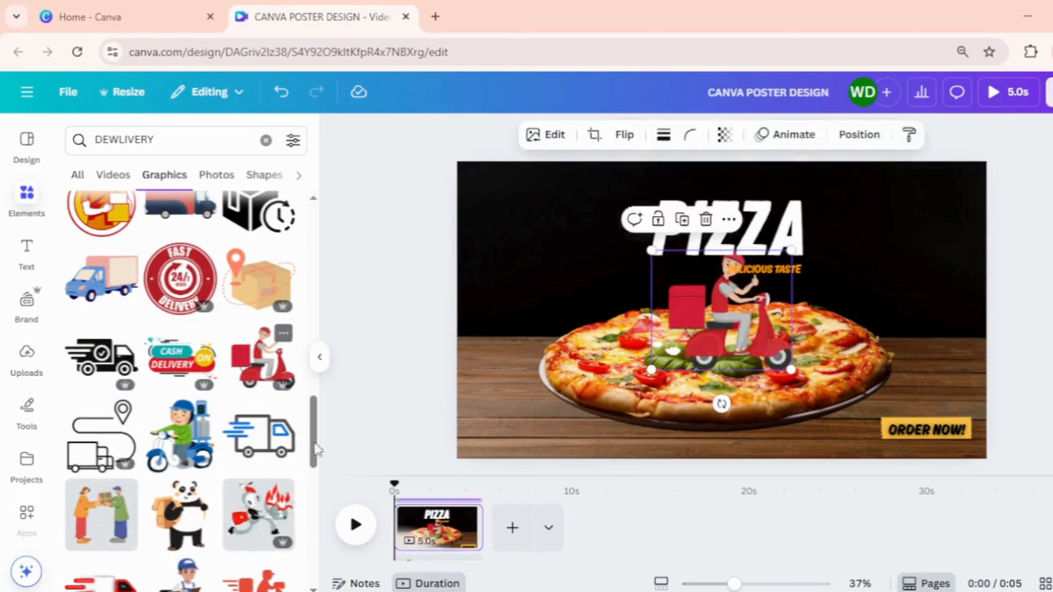
# Shrink the scooter delivery rider graphic and place it just above the left end of the ORDER NOW! strip.
pyautogui.moveTo(788, 368); pyautogui.dragTo(699, 288)
pyautogui.click(676, 275)
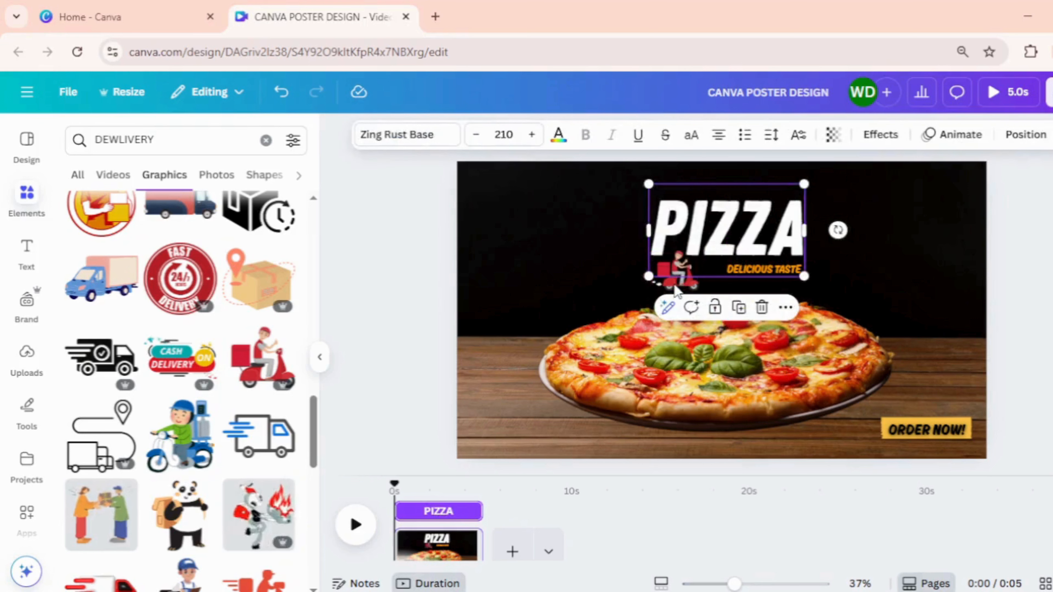
pyautogui.click(578, 278)
pyautogui.click(671, 290)
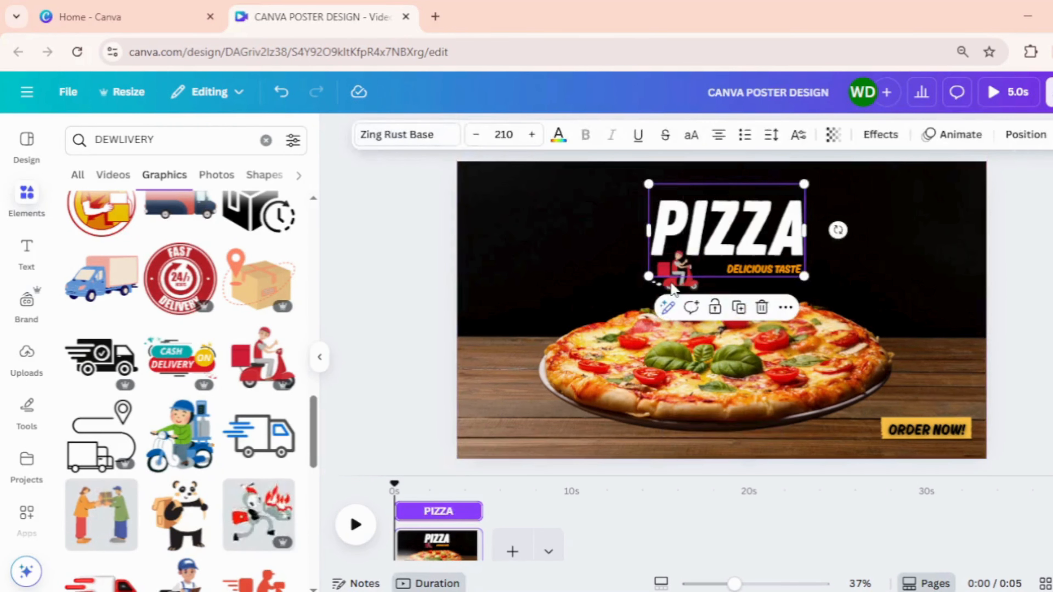
pyautogui.click(669, 289)
pyautogui.moveTo(669, 289); pyautogui.dragTo(888, 409)
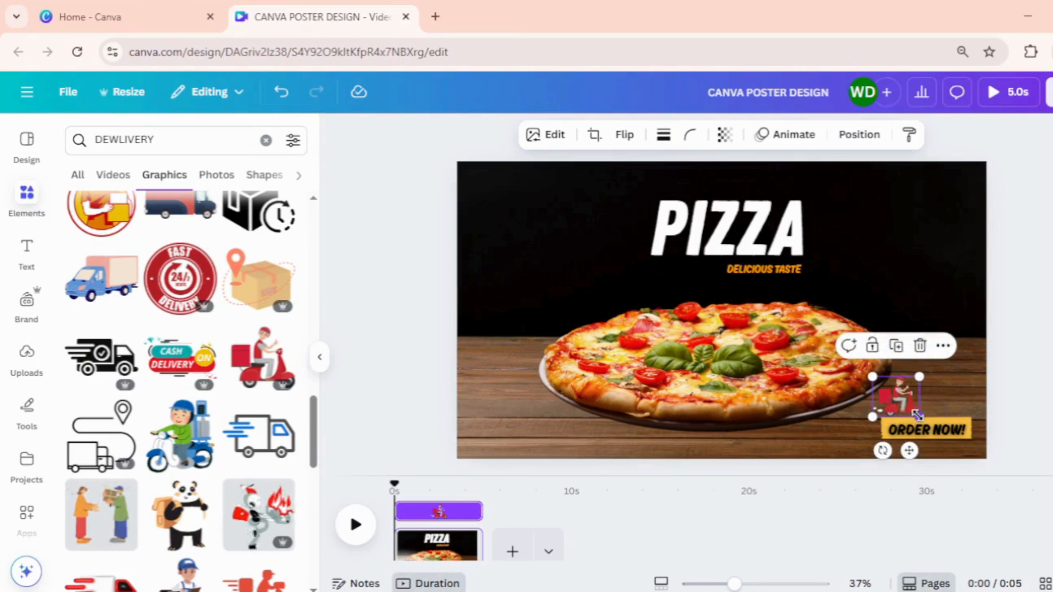
pyautogui.moveTo(916, 415); pyautogui.dragTo(900, 407)
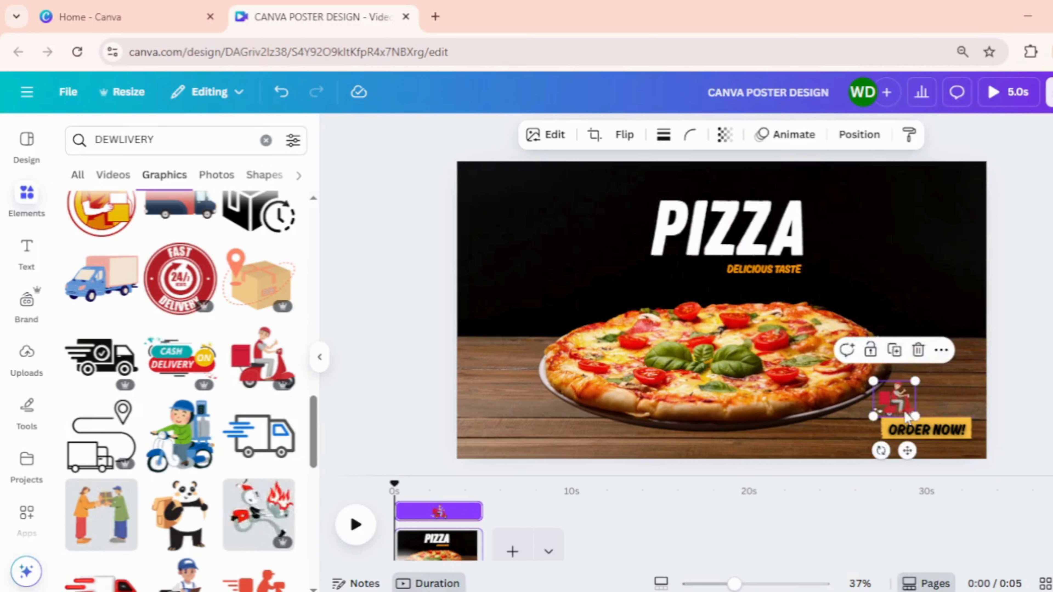
pyautogui.press('Escape')
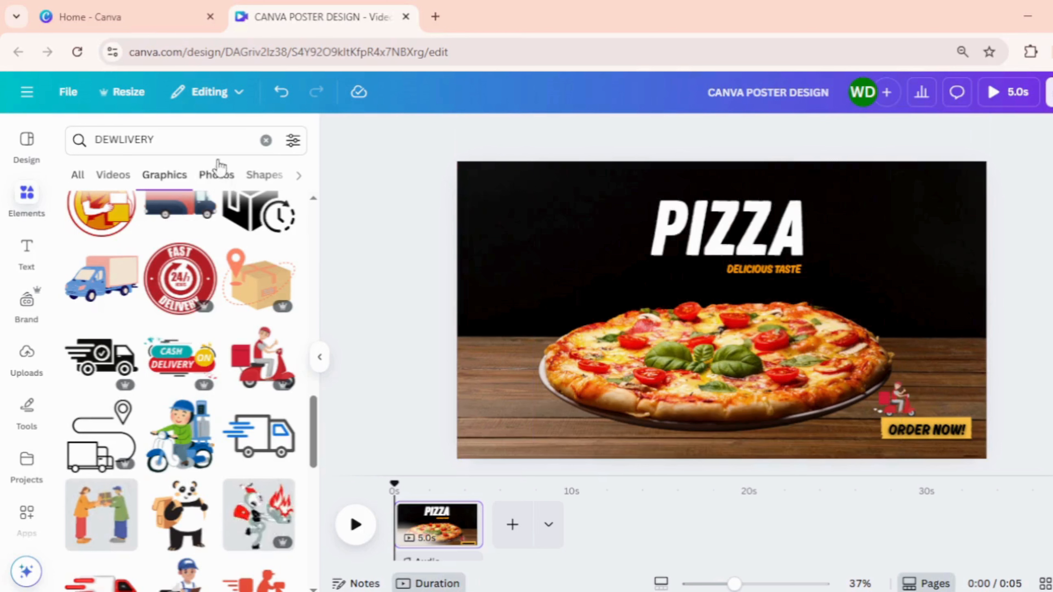
# Search the graphics for BASIL and add the full bunch of green basil leaves to the poster.
pyautogui.click(174, 150)
pyautogui.write('BASIL')
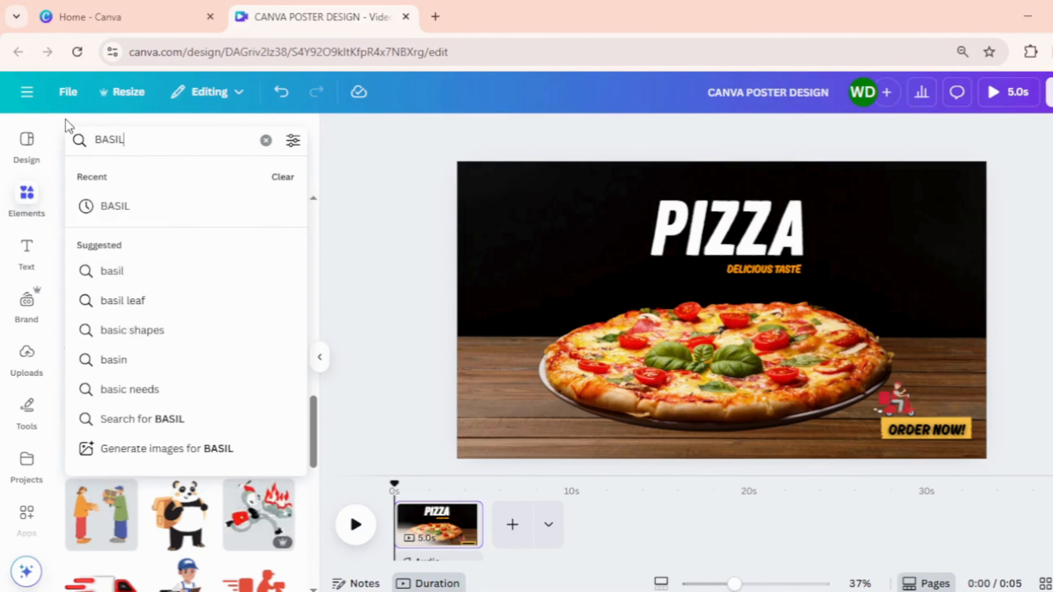
pyautogui.press('Return')
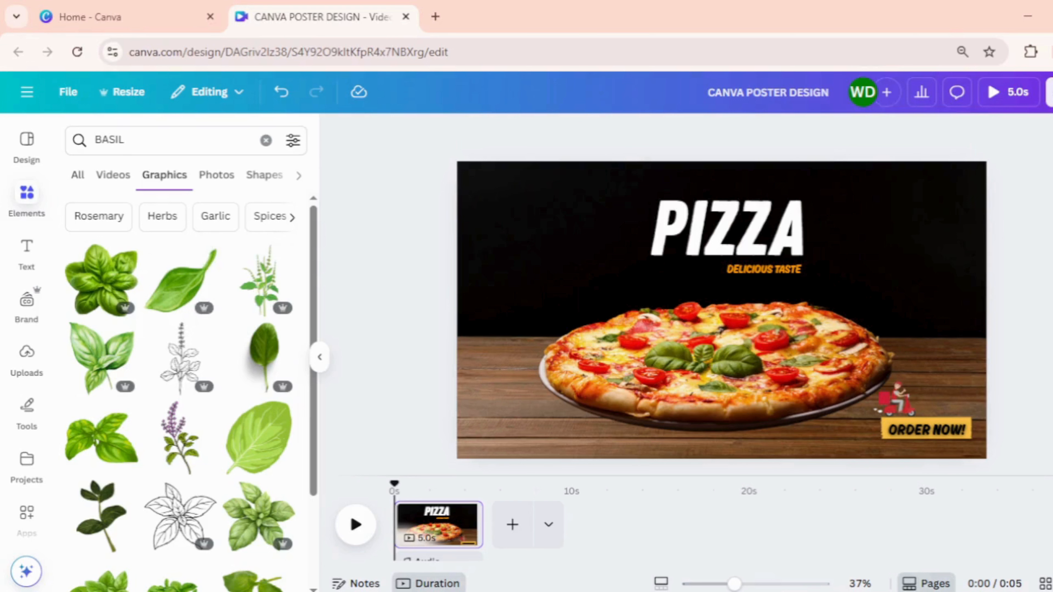
pyautogui.scroll(-2, 174, 508)
pyautogui.scroll(2, 175, 519)
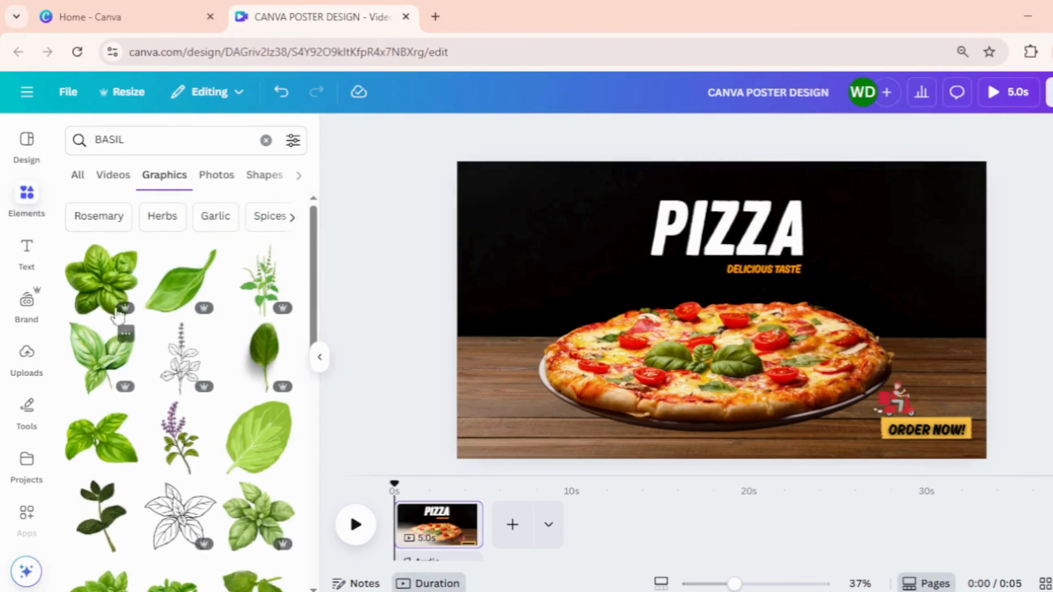
pyautogui.click(102, 280)
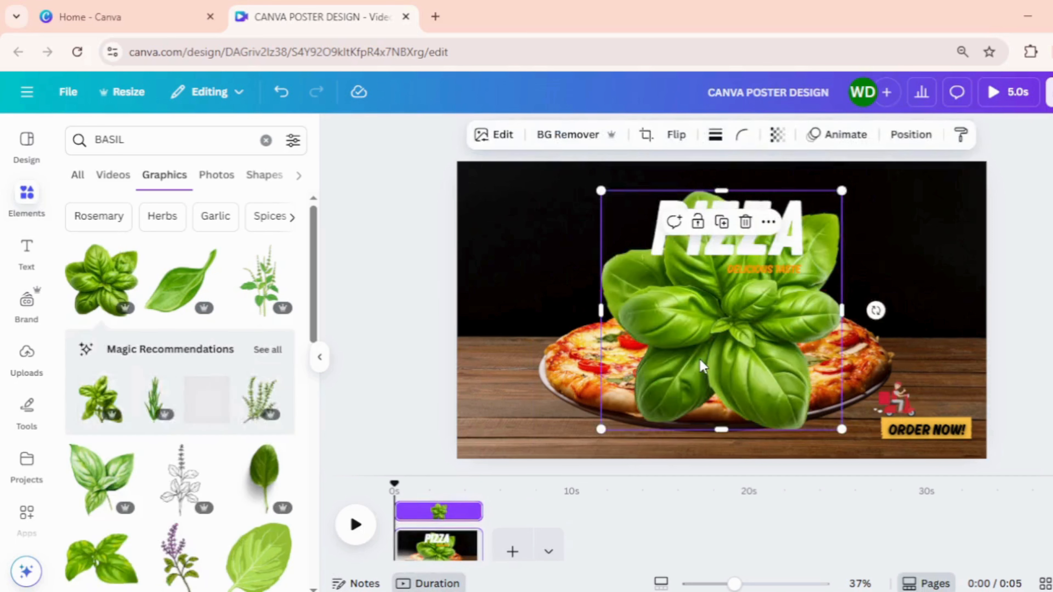
# Shrink the basil bunch and place it over the pizza's upper-left edge.
pyautogui.moveTo(703, 365); pyautogui.dragTo(686, 377)
pyautogui.moveTo(580, 200); pyautogui.dragTo(717, 339)
pyautogui.moveTo(732, 415); pyautogui.dragTo(522, 386)
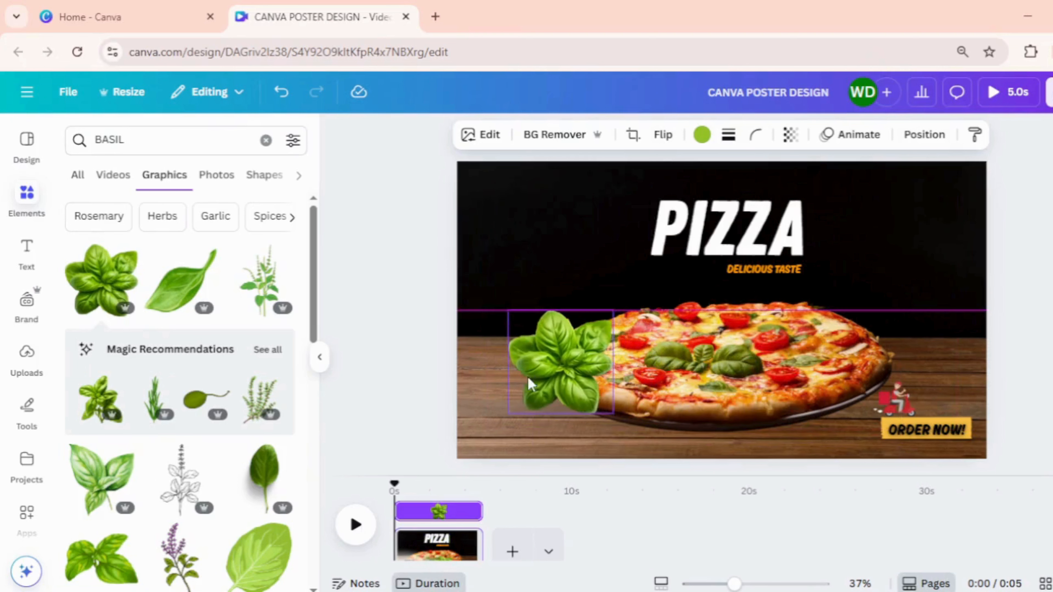
pyautogui.moveTo(513, 312); pyautogui.dragTo(537, 332)
pyautogui.moveTo(547, 400); pyautogui.dragTo(519, 371)
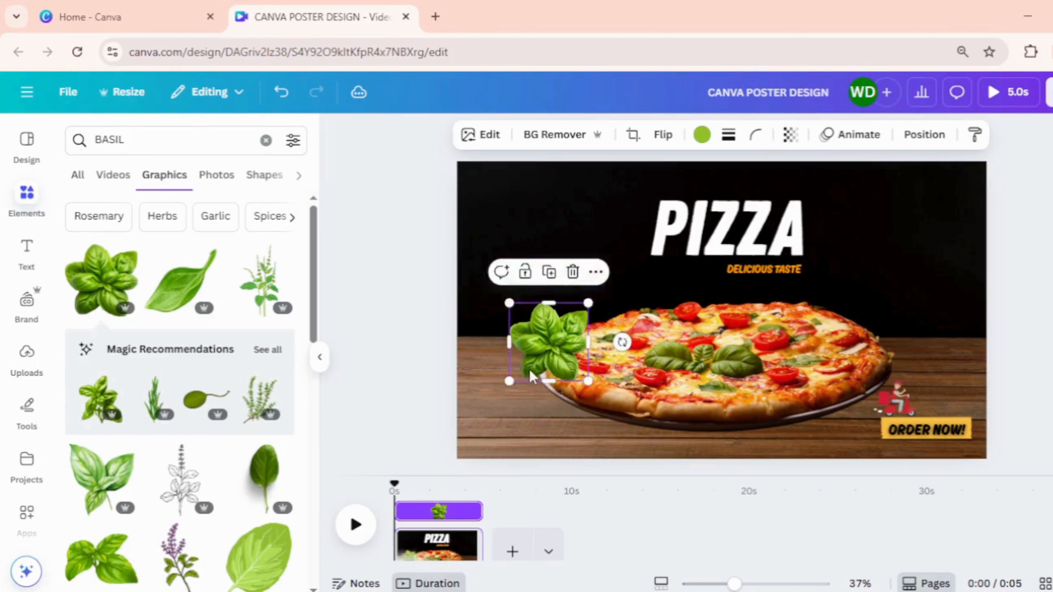
# Send the basil bunch backward so it sits behind the pizza.
pyautogui.rightClick(534, 368)
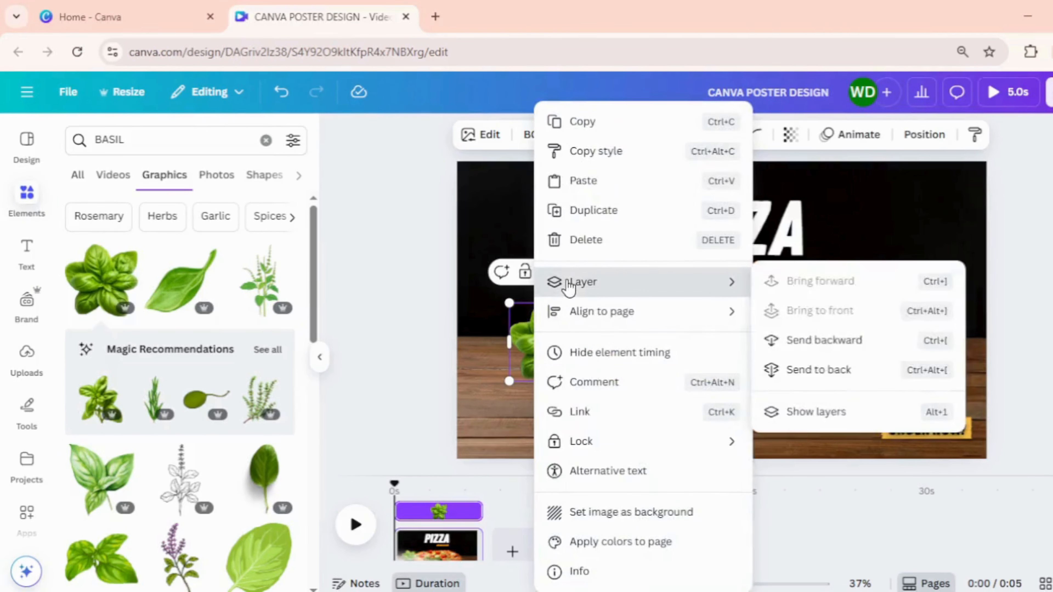
pyautogui.moveTo(676, 293)
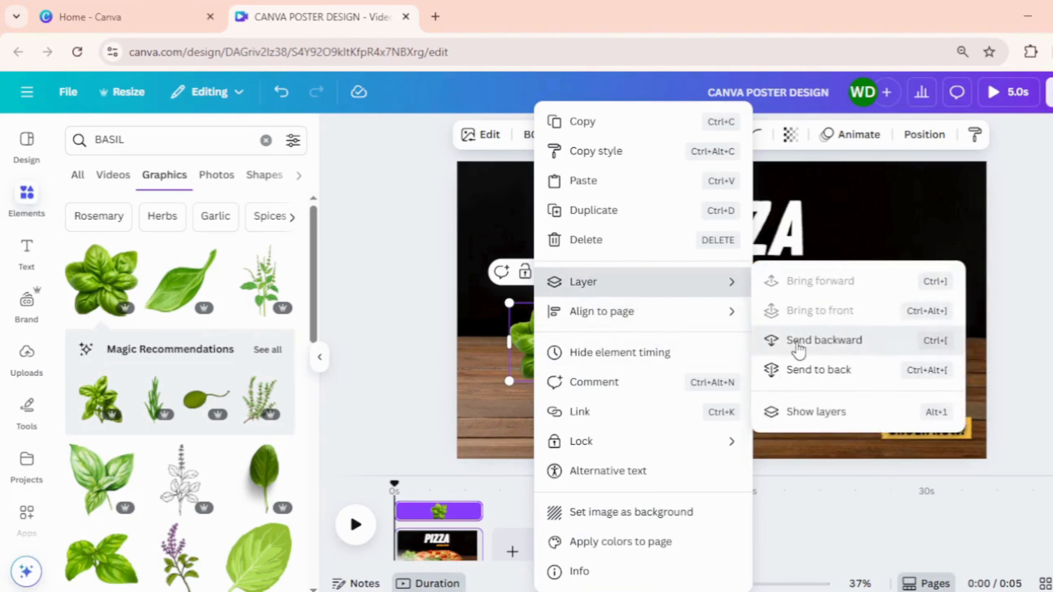
pyautogui.click(809, 340)
pyautogui.click(480, 390)
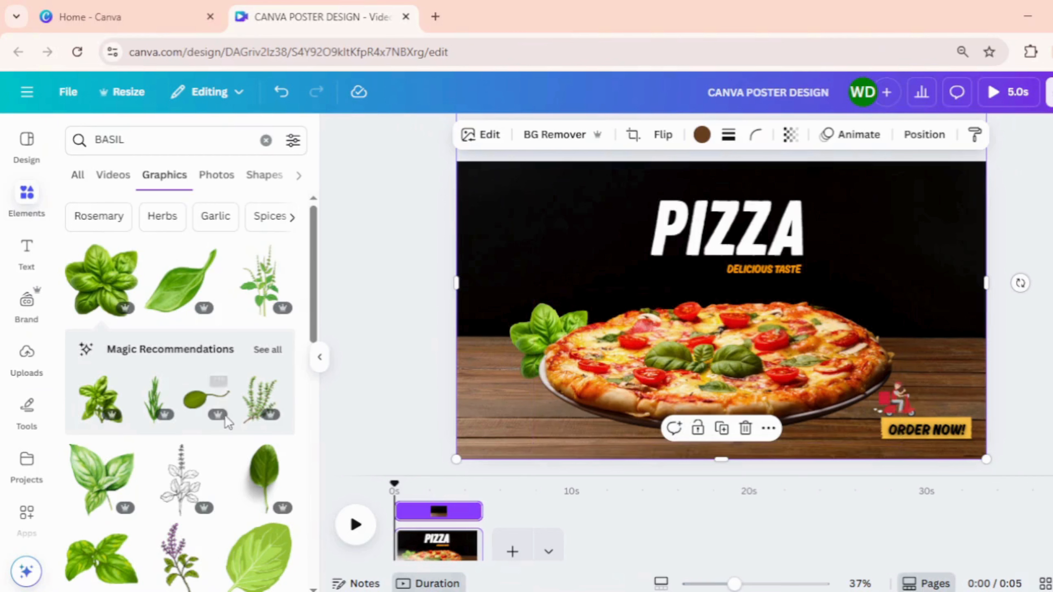
# Add the two-leaf basil sprig graphic to the poster's upper-right corner, partly running off the page edge.
pyautogui.scroll(-8, 227, 421)
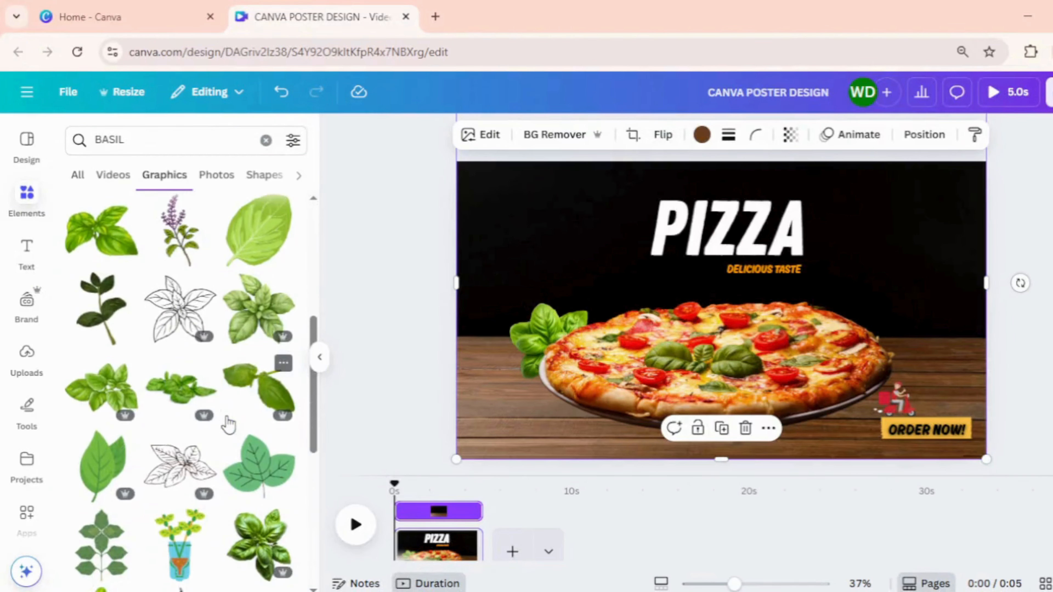
pyautogui.moveTo(229, 398); pyautogui.dragTo(909, 195)
pyautogui.click(1030, 364)
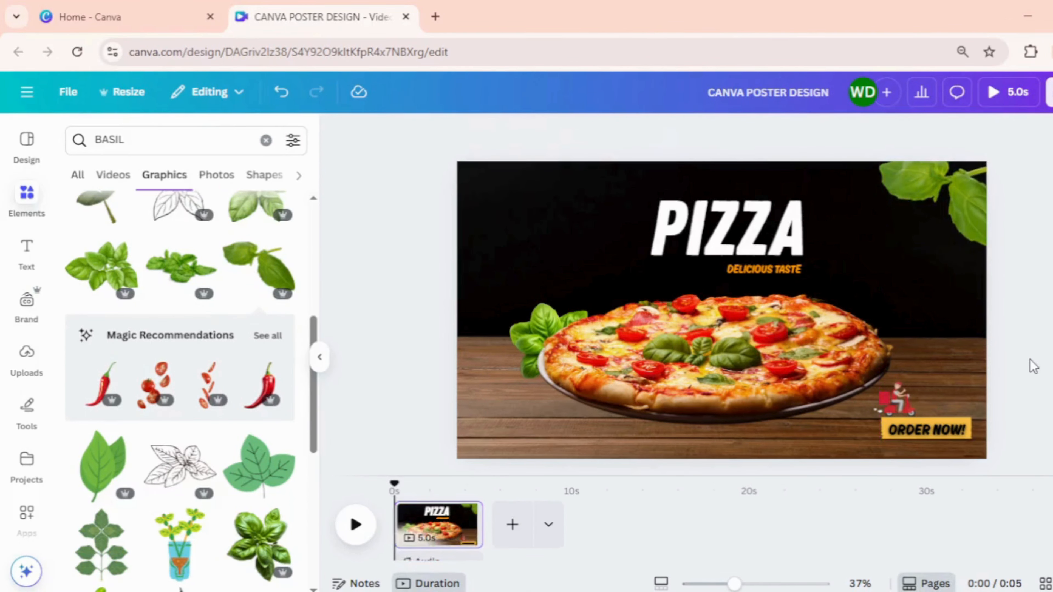
# Search the graphics for CHILLLI, add the red chillies, and shrink and place them over the pizza's left edge beside the basil.
pyautogui.click(148, 142)
pyautogui.write('CH')
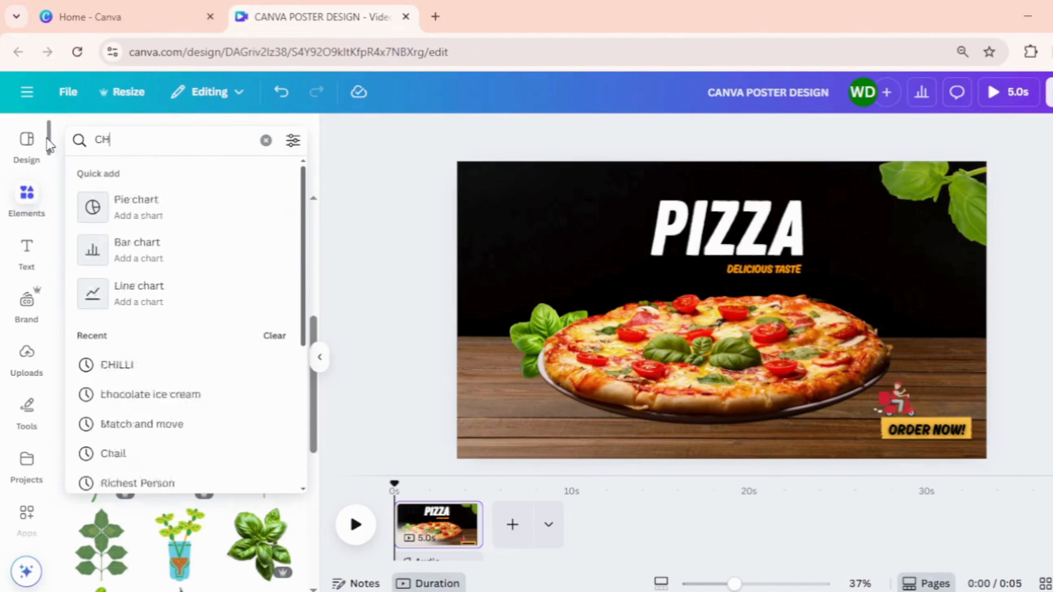
pyautogui.write('ILLLI')
pyautogui.press('Return')
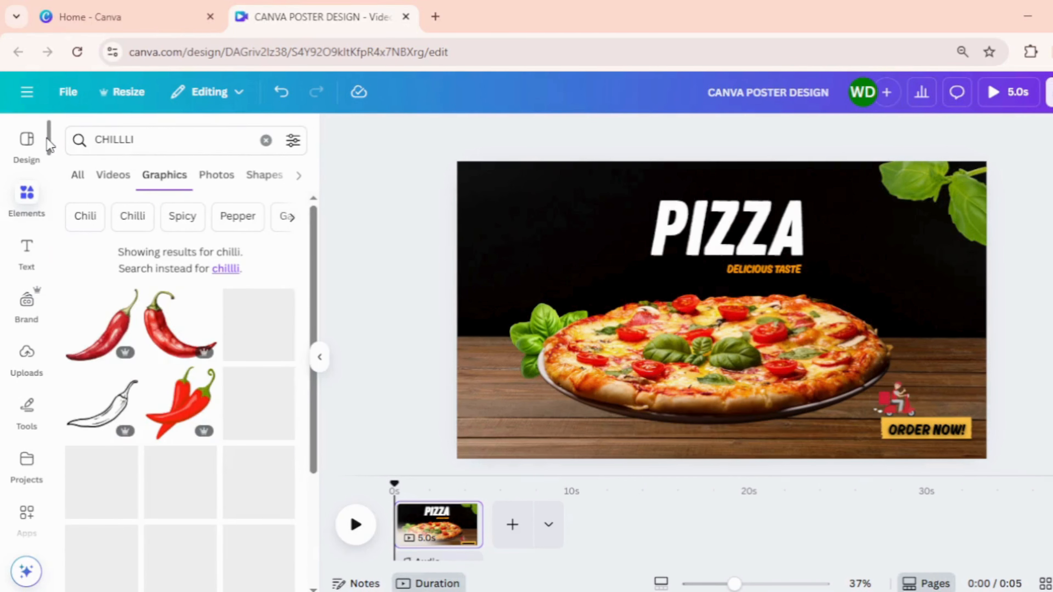
pyautogui.click(170, 437)
pyautogui.moveTo(458, 278); pyautogui.dragTo(539, 334)
pyautogui.moveTo(578, 363); pyautogui.dragTo(514, 357)
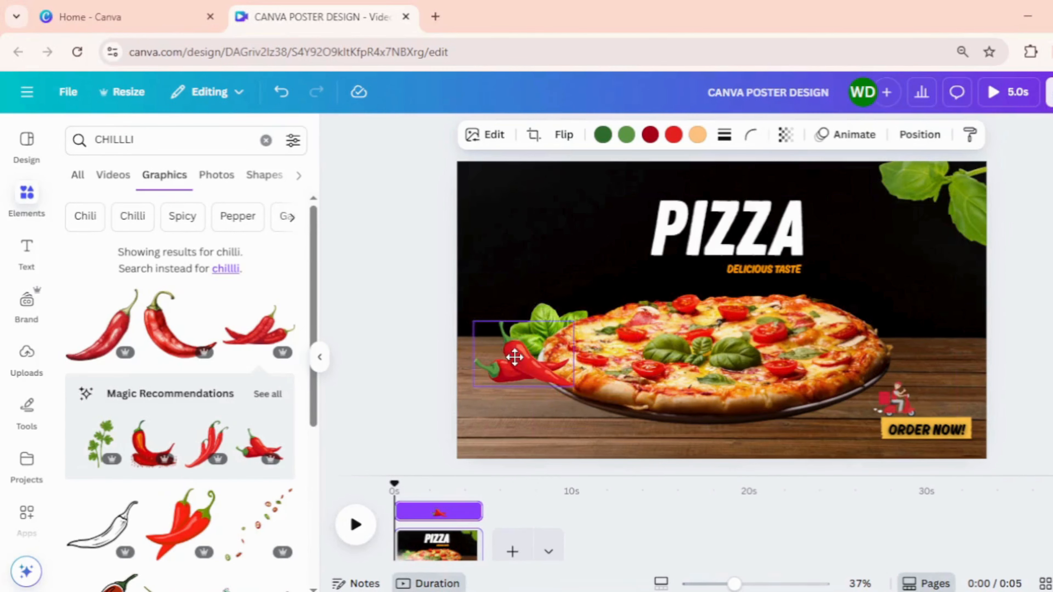
# Send the red chillies backward behind the pizza and nudge them slightly closer to it.
pyautogui.rightClick(516, 361)
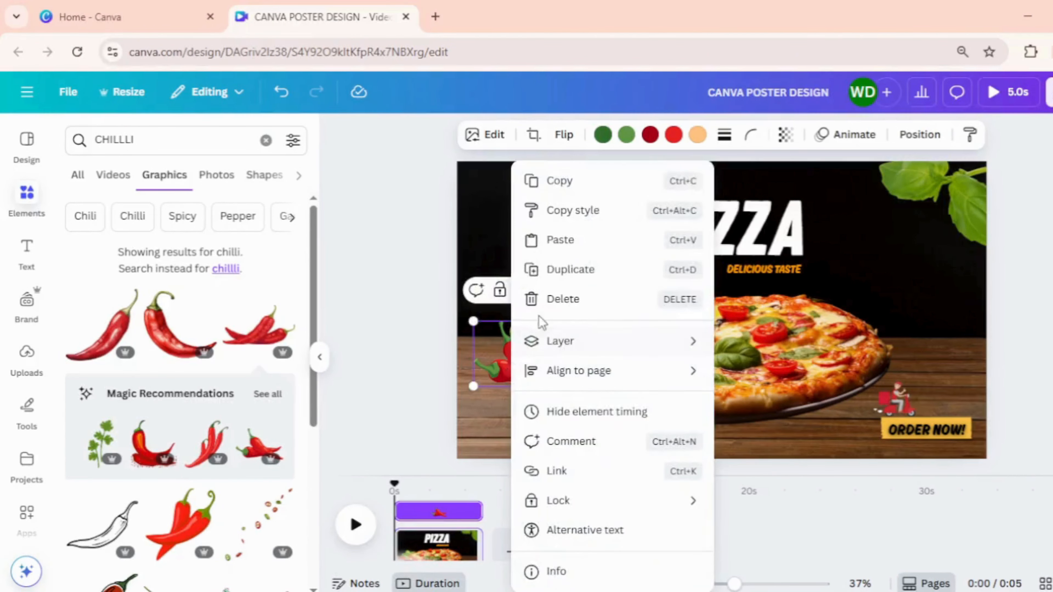
pyautogui.moveTo(620, 357)
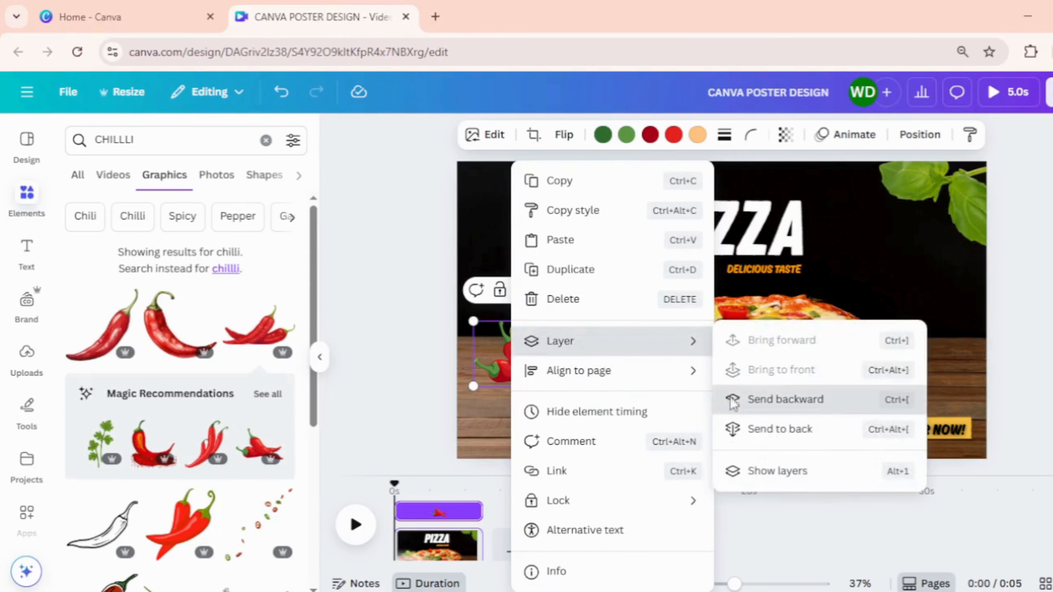
pyautogui.click(779, 399)
pyautogui.moveTo(494, 378); pyautogui.dragTo(504, 373)
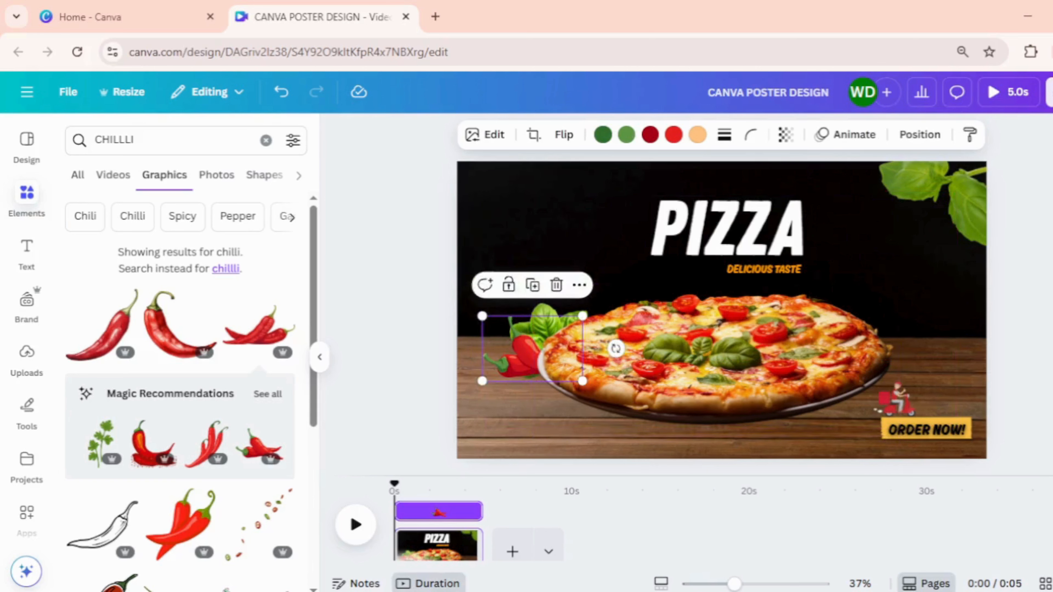
pyautogui.press('Escape')
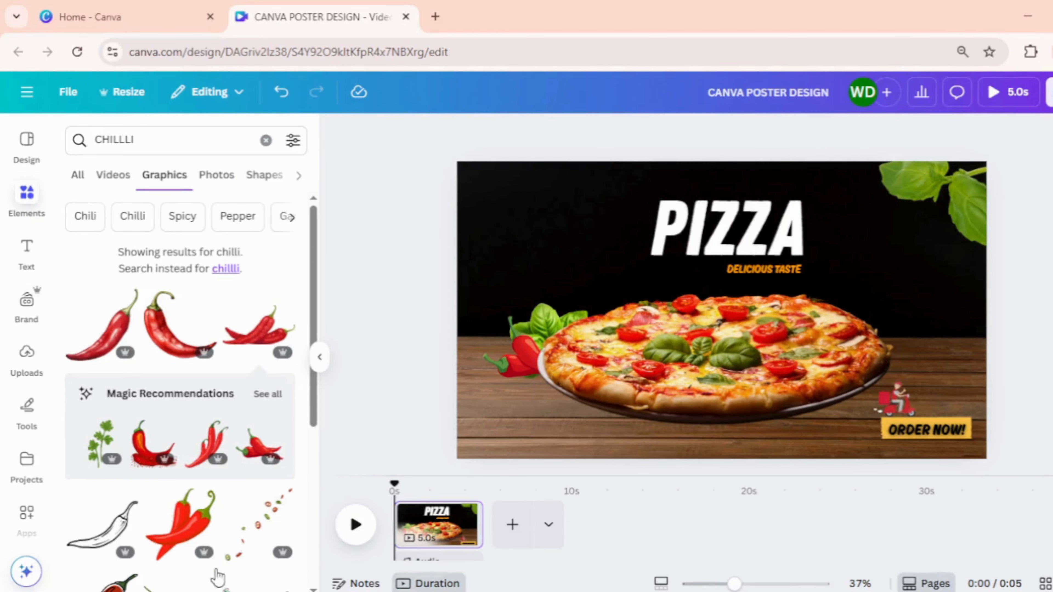
# Search the graphics for SPOON FOGG, add the round yellow cutlery icon, and place it small in the poster's upper-left corner.
pyautogui.click(87, 133)
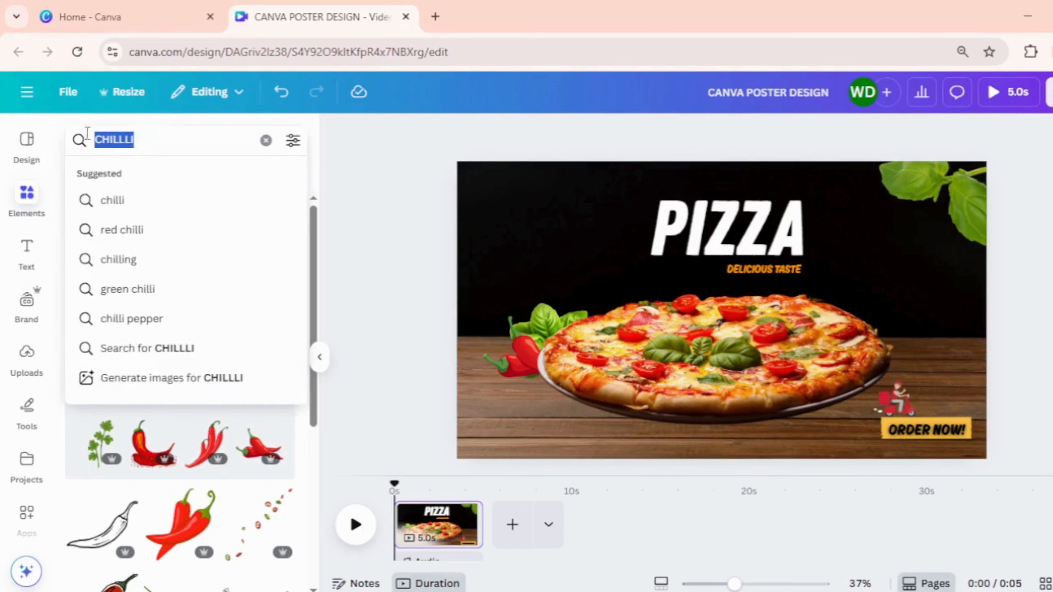
pyautogui.write('SPOON FOGG')
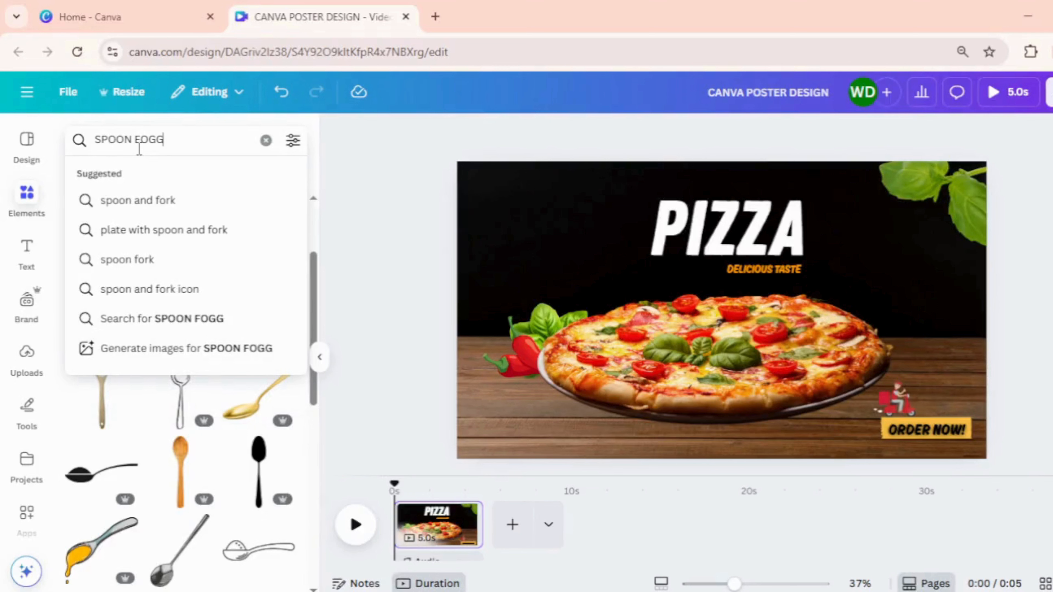
pyautogui.press('Return')
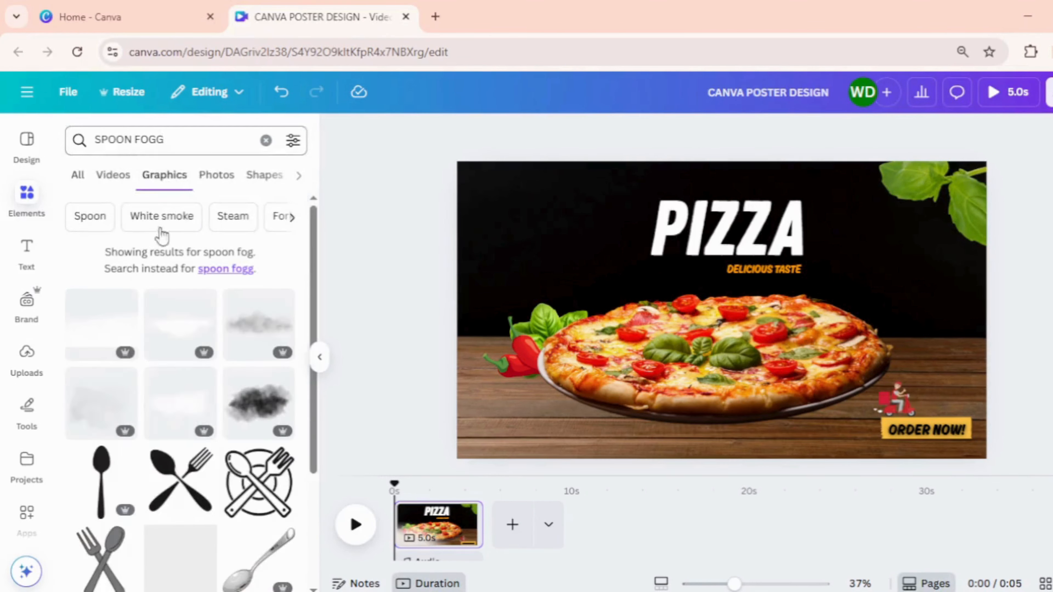
pyautogui.scroll(-7, 178, 465)
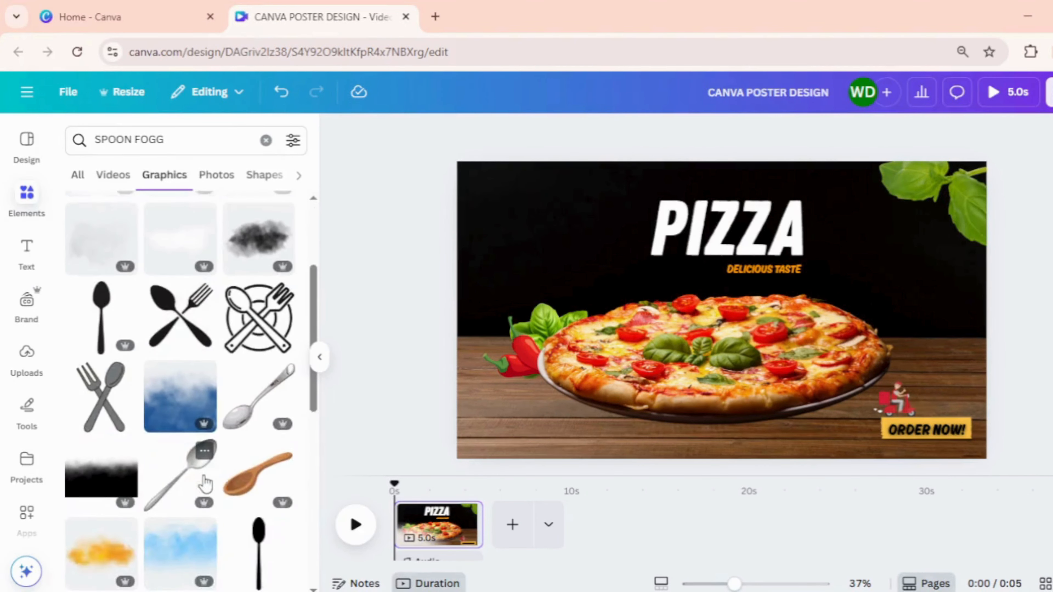
pyautogui.scroll(-6, 206, 484)
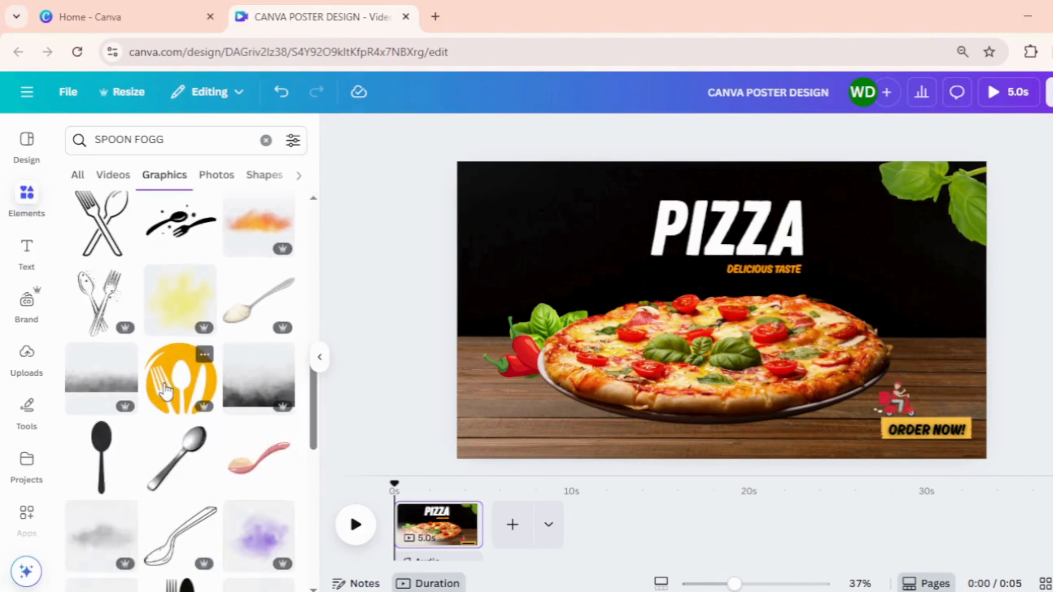
pyautogui.click(182, 379)
pyautogui.moveTo(782, 369); pyautogui.dragTo(539, 231)
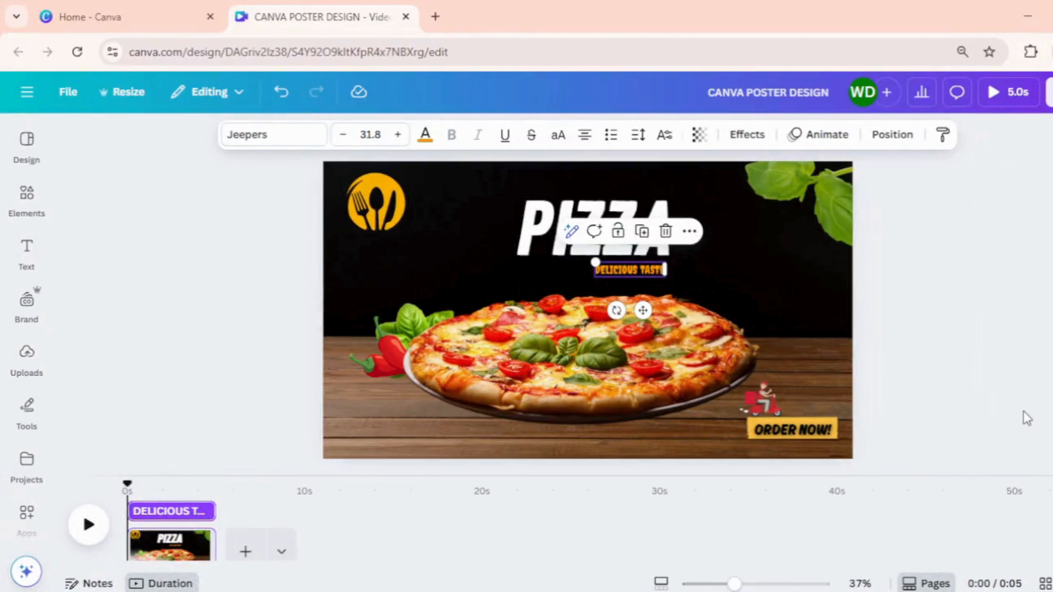
# Search the graphics for CIRCLE, add the yellow brush-stroke ring, and place it small on the black area between the PIZZA title and basil sprig.
pyautogui.click(1024, 414)
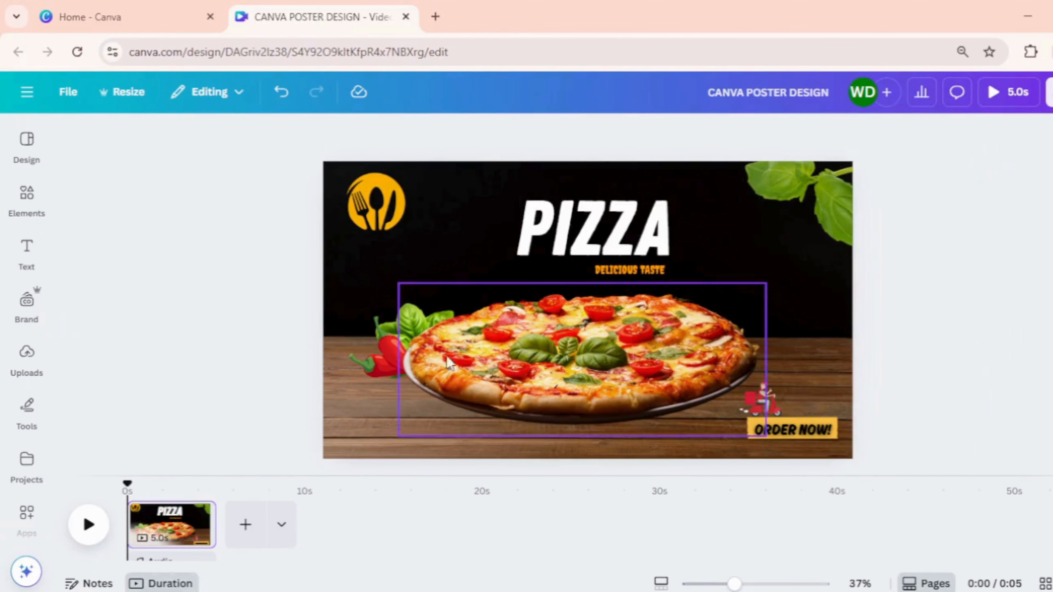
pyautogui.click(36, 210)
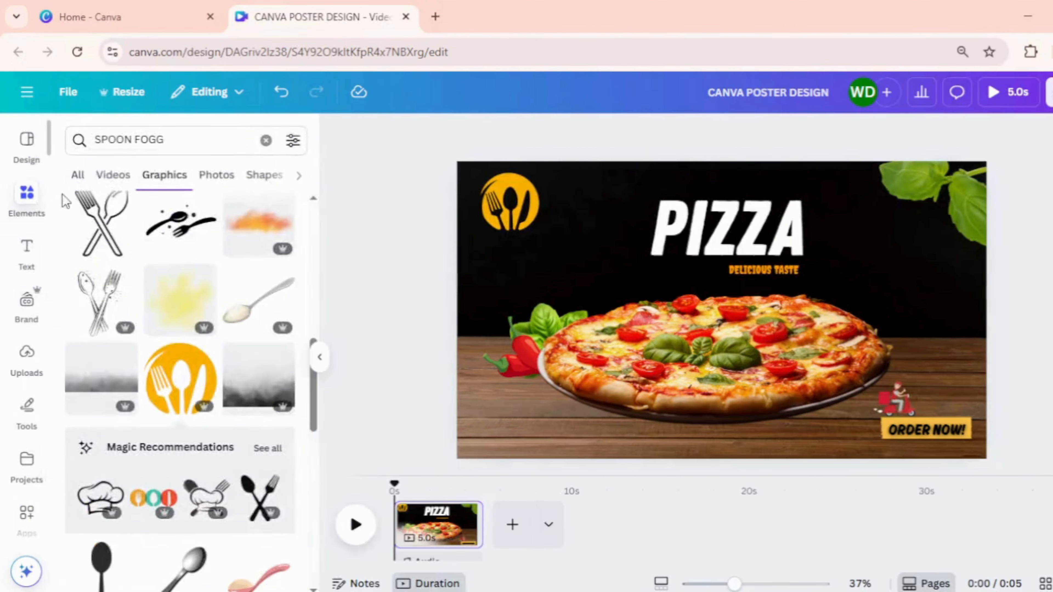
pyautogui.click(204, 140)
pyautogui.write('Ci')
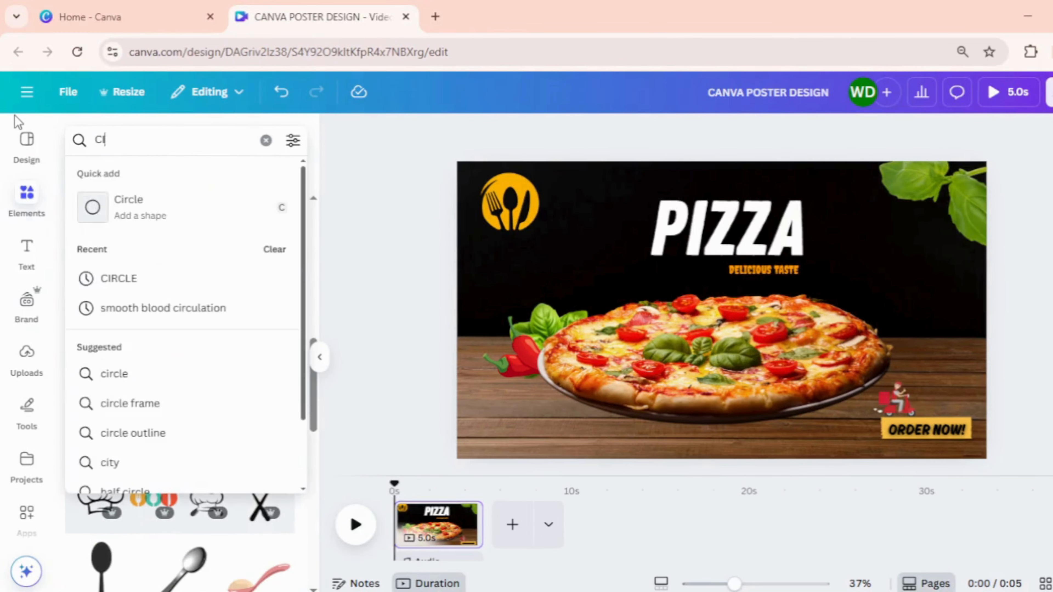
pyautogui.write('RCLE')
pyautogui.press('Return')
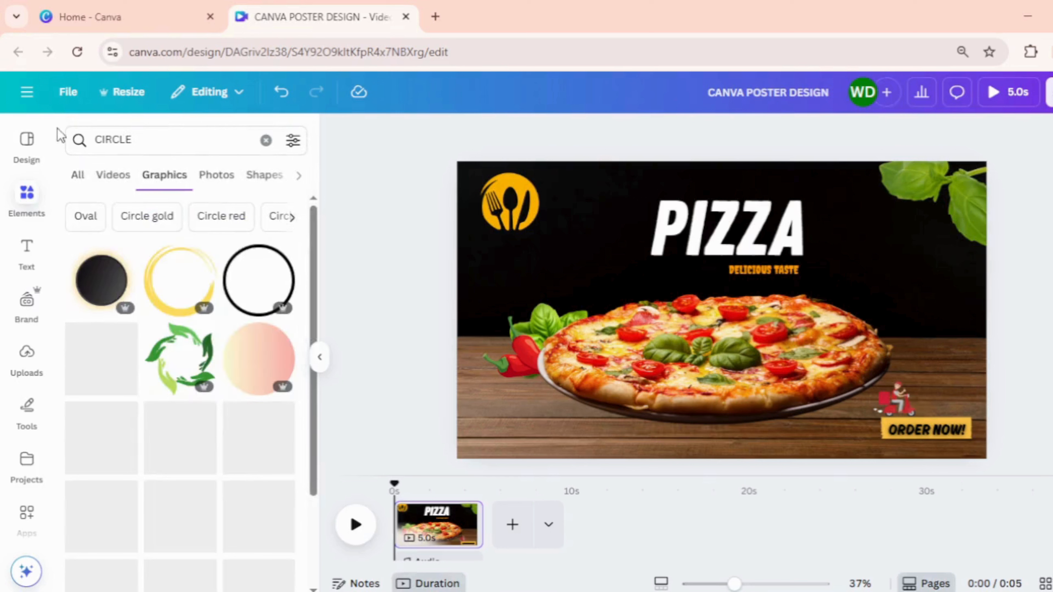
pyautogui.click(180, 280)
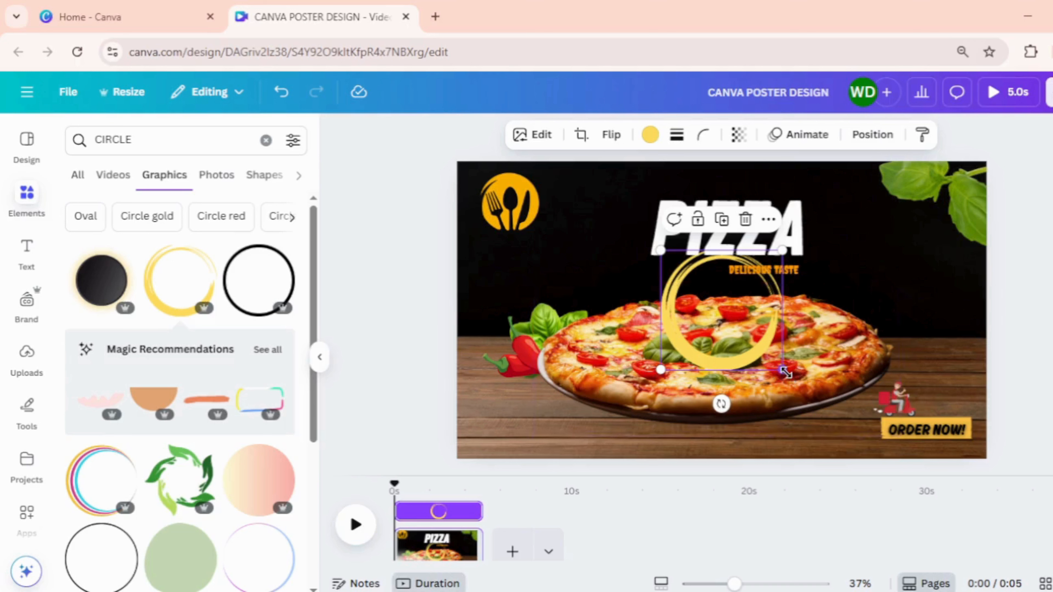
pyautogui.moveTo(792, 371); pyautogui.dragTo(897, 291)
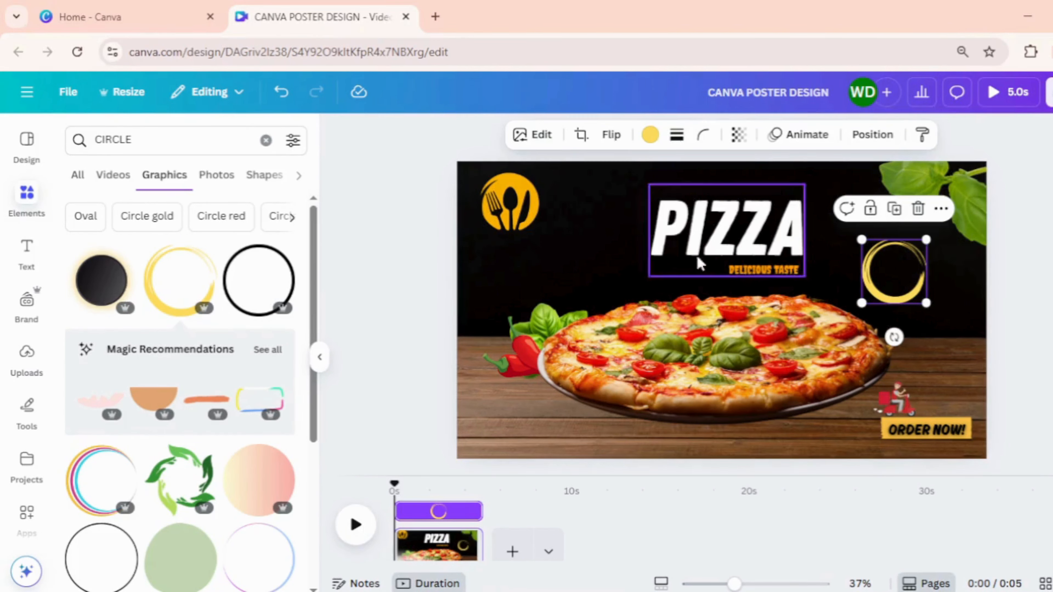
# Add a heading reading 50% and shrink its text to size 59.6.
pyautogui.click(38, 267)
pyautogui.click(146, 357)
pyautogui.doubleClick(788, 332)
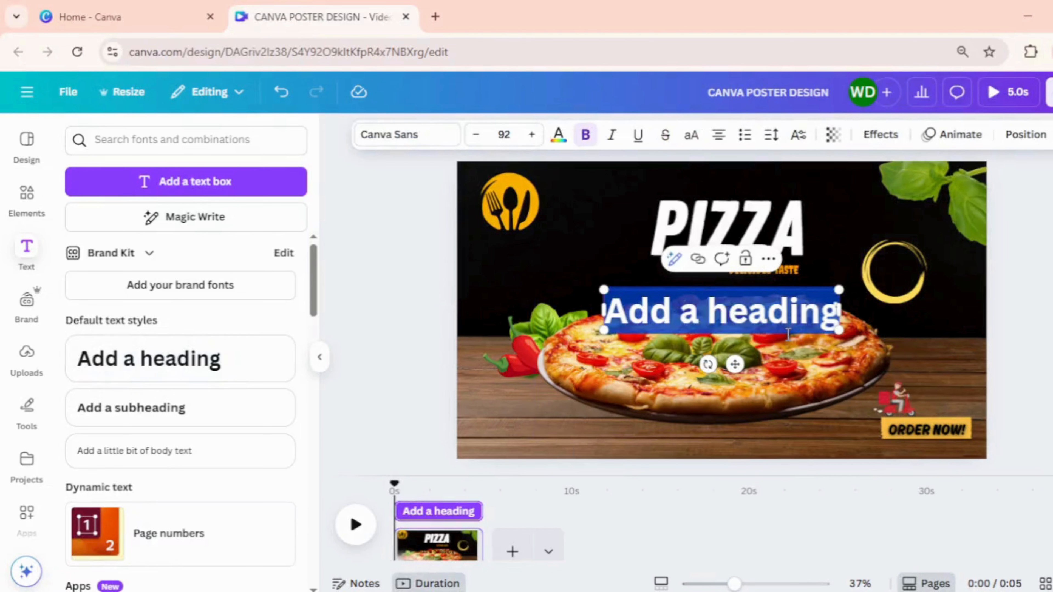
pyautogui.write('50%')
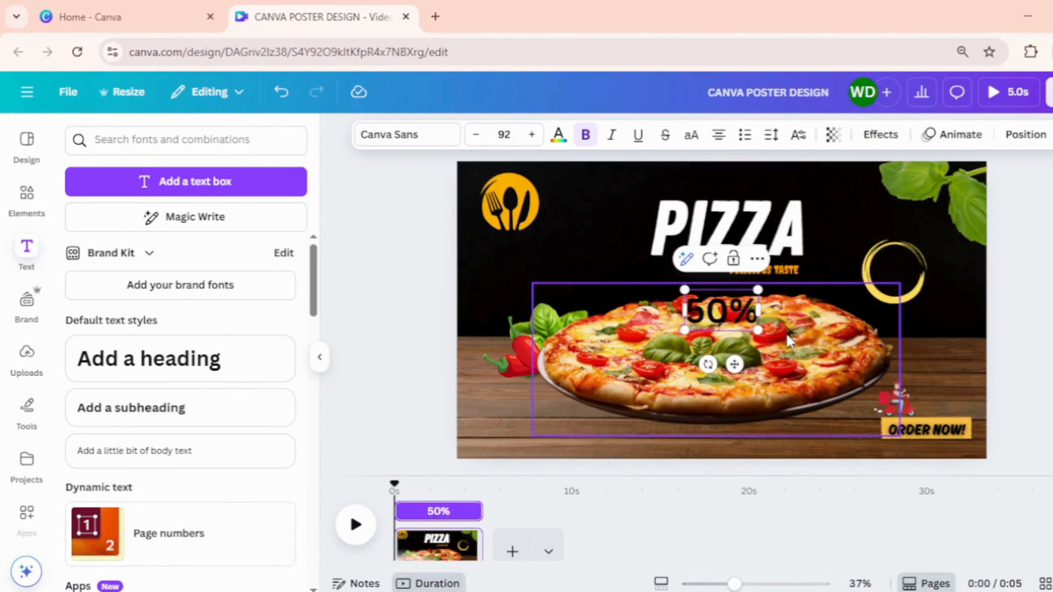
pyautogui.moveTo(758, 332); pyautogui.dragTo(733, 316)
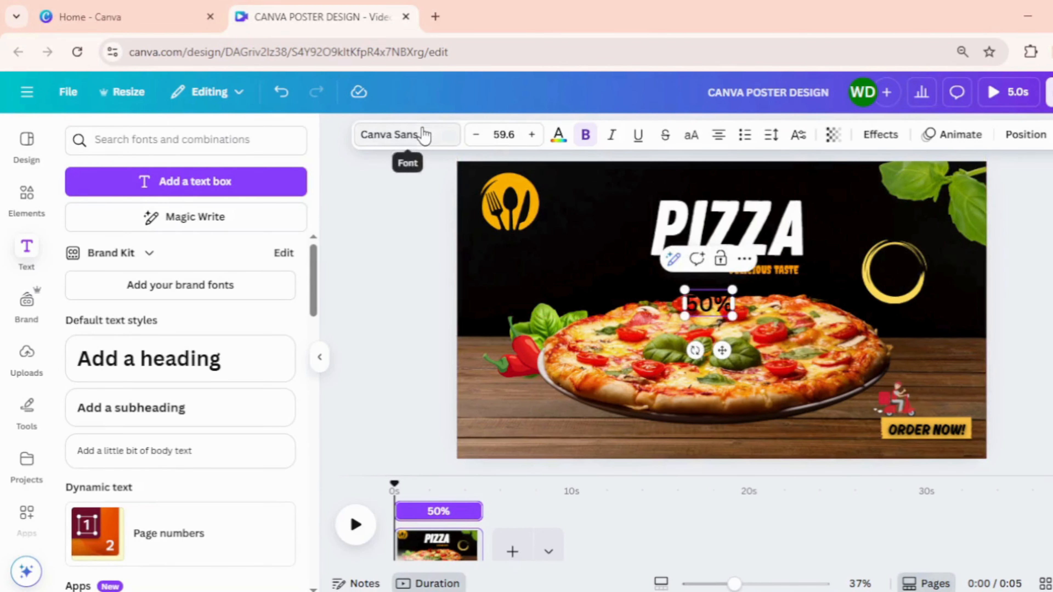
# Set the 50% text to white Jeepers at size 45.7 and place it in the upper half of the yellow ring.
pyautogui.click(417, 134)
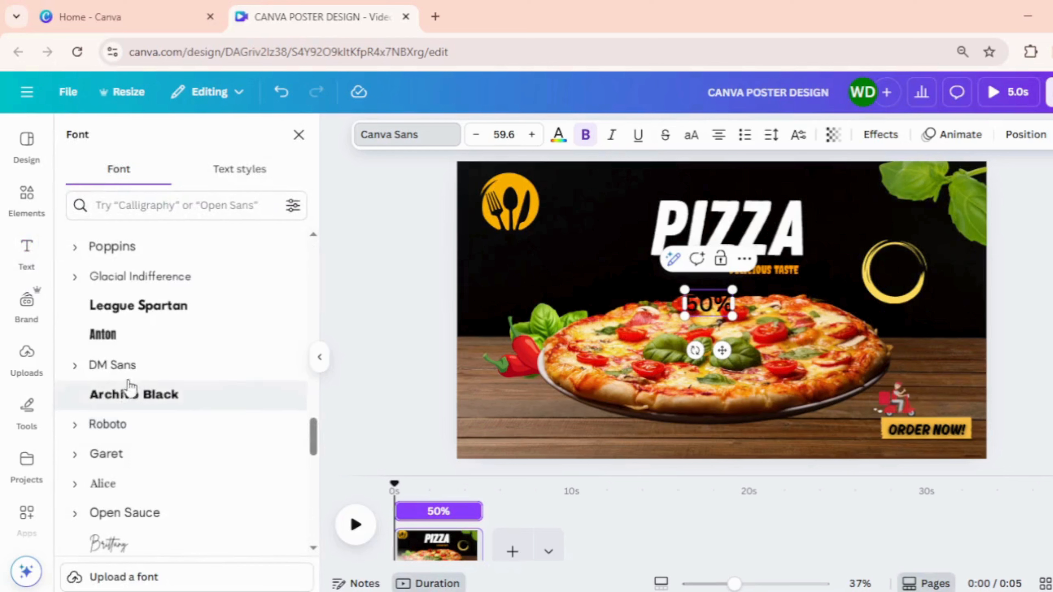
pyautogui.click(148, 314)
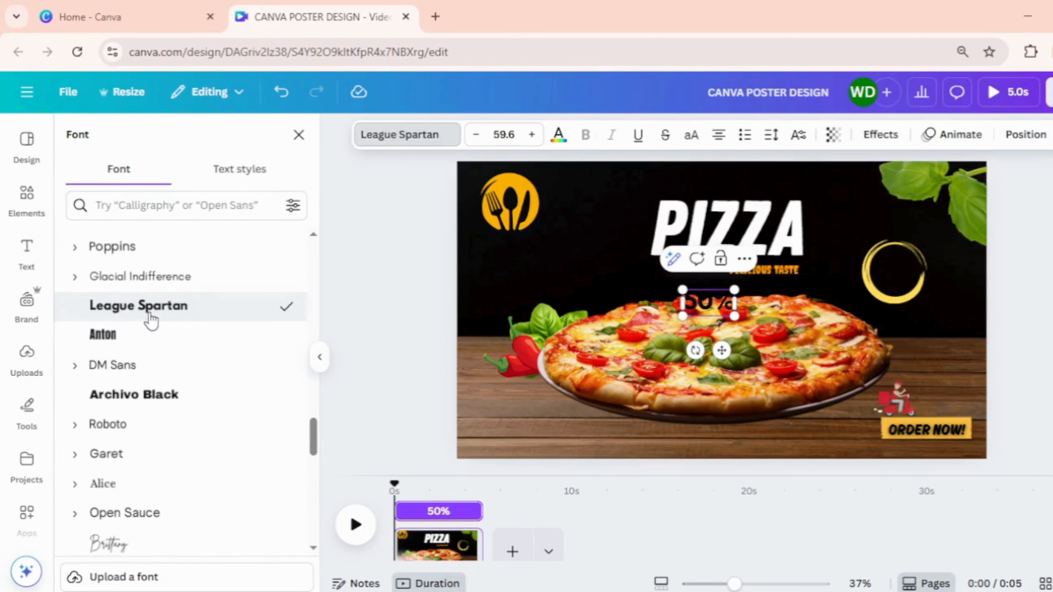
pyautogui.scroll(10, 165, 427)
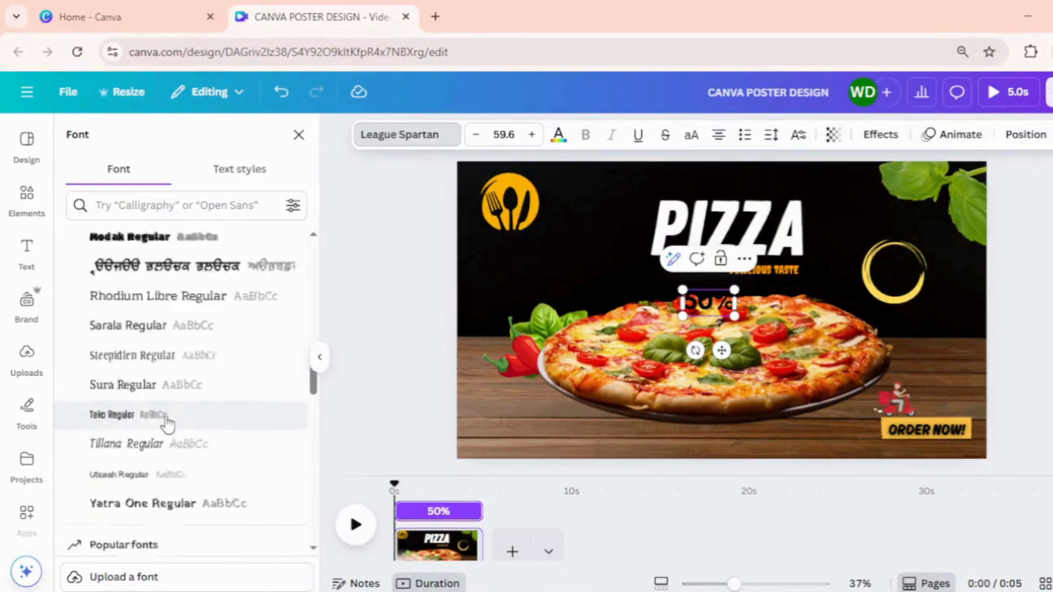
pyautogui.scroll(5, 166, 421)
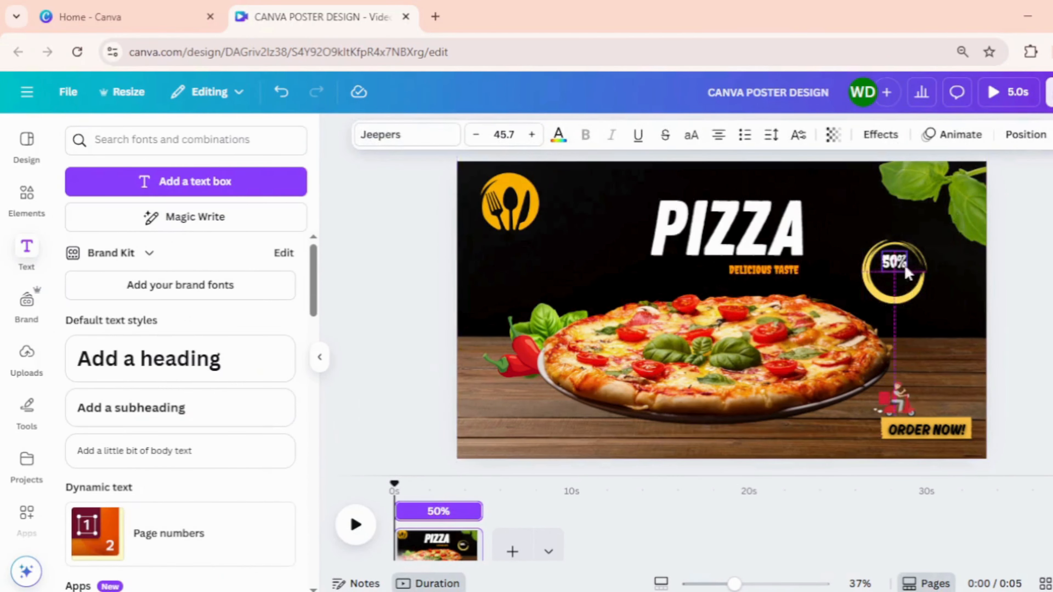
# Duplicate the 50% text, place the copy directly beneath it inside the ring, and change the copy to OFF.
pyautogui.click(897, 287)
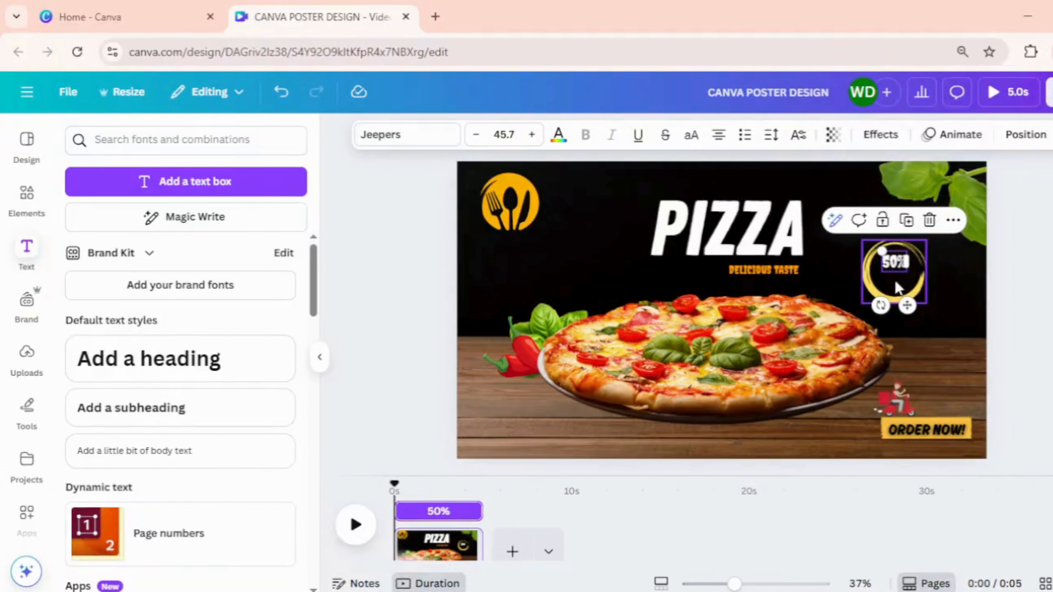
pyautogui.click(912, 222)
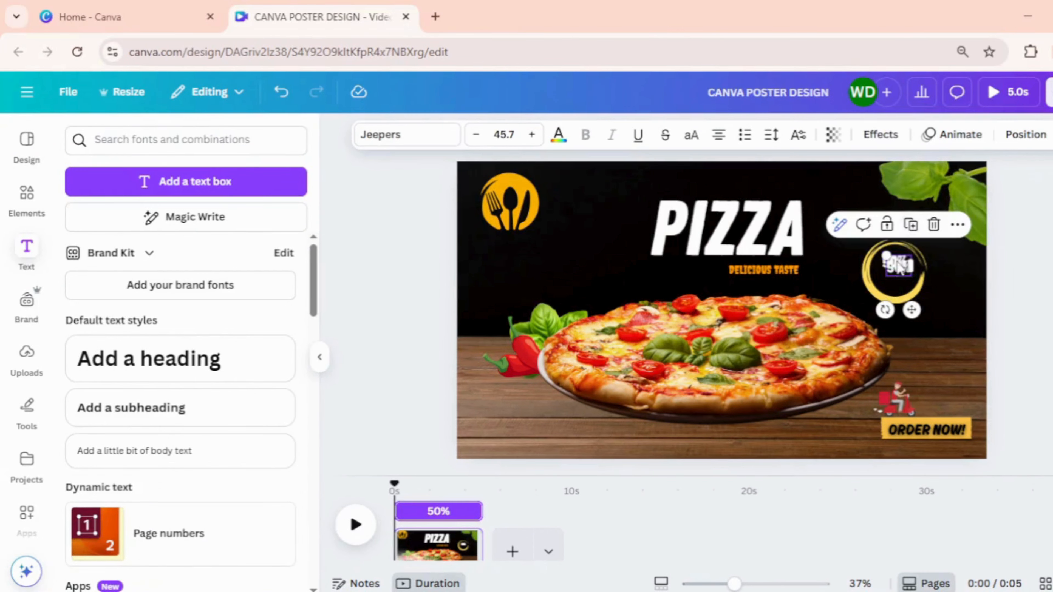
pyautogui.moveTo(895, 274); pyautogui.dragTo(892, 285)
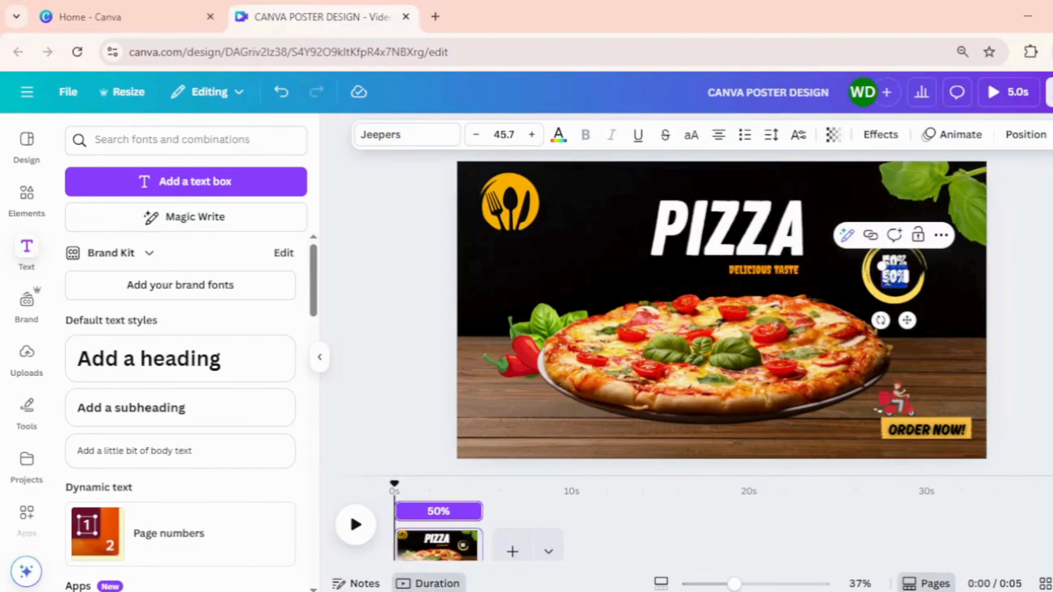
pyautogui.write('0')
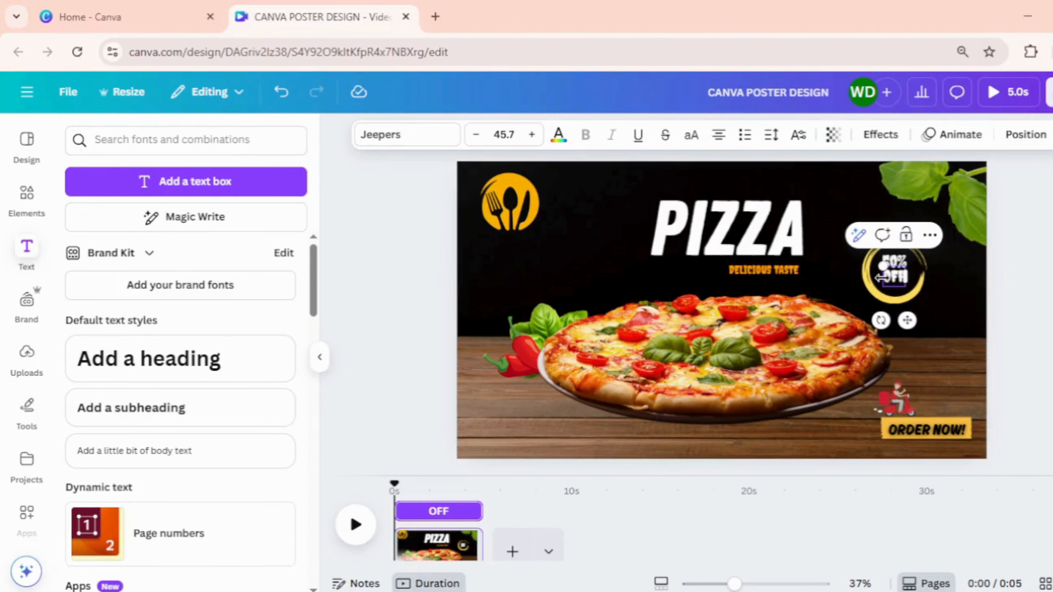
# Enlarge the ring slightly, scale the 50% text to size 62.3, and colour that text orange.
pyautogui.click(902, 295)
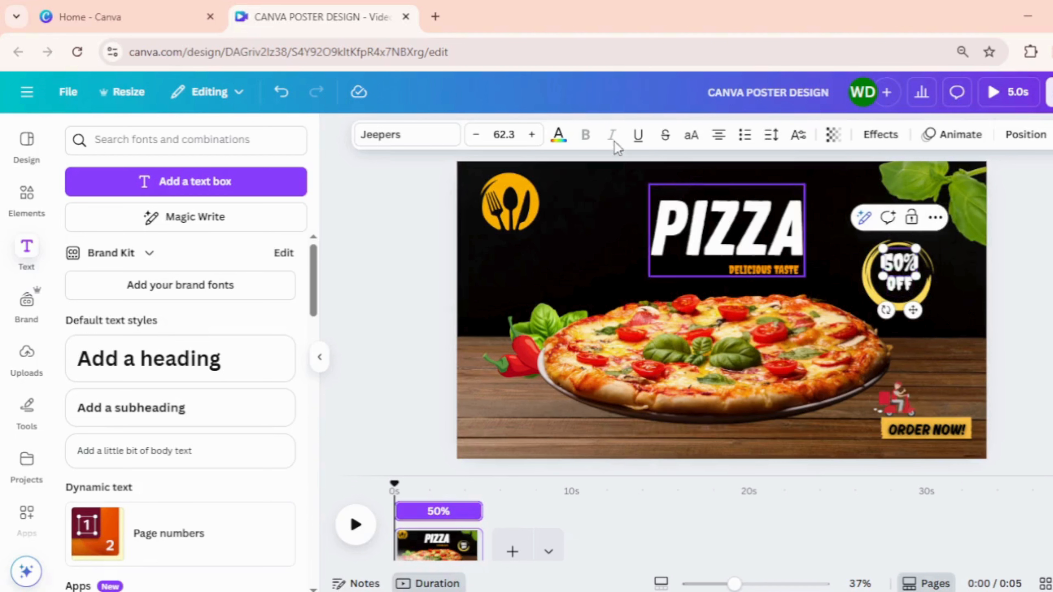
pyautogui.click(558, 135)
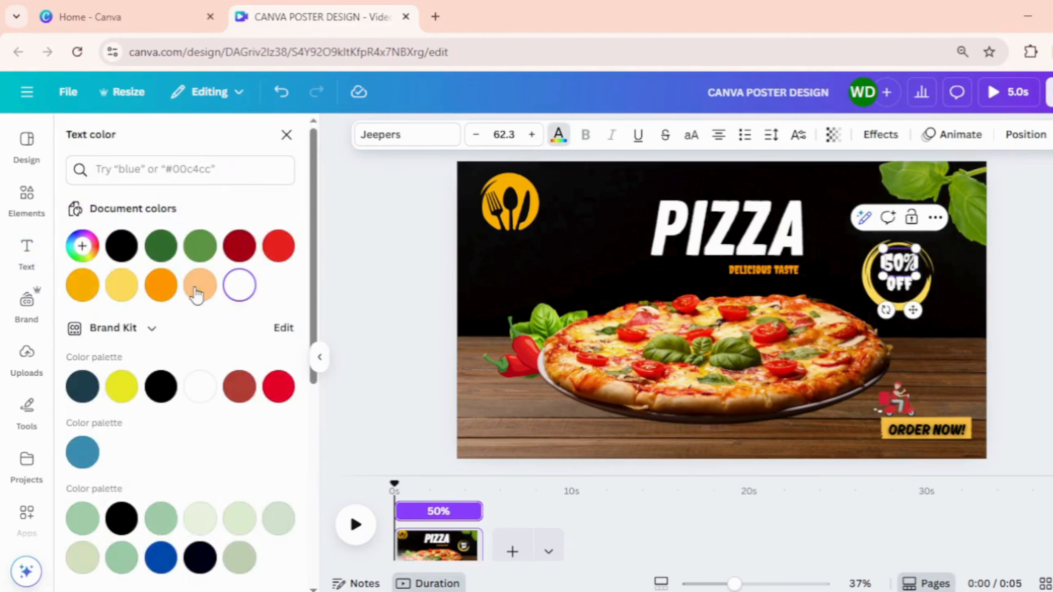
pyautogui.click(160, 285)
# Create a custom motion path taking the delivery rider off the poster's right edge, using the Steady movement style.
pyautogui.click(895, 398)
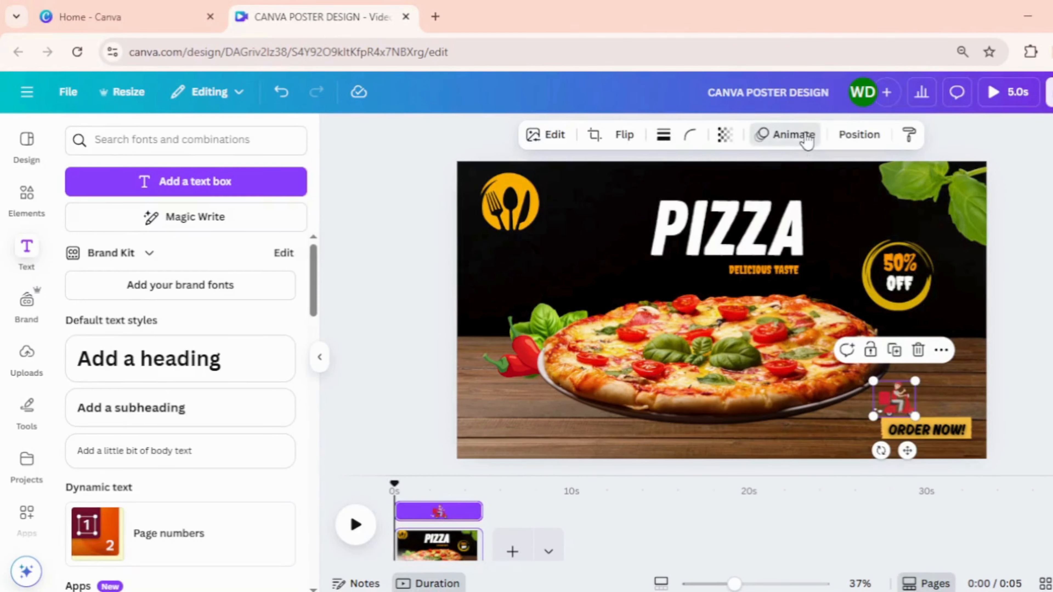
pyautogui.click(787, 135)
pyautogui.click(120, 319)
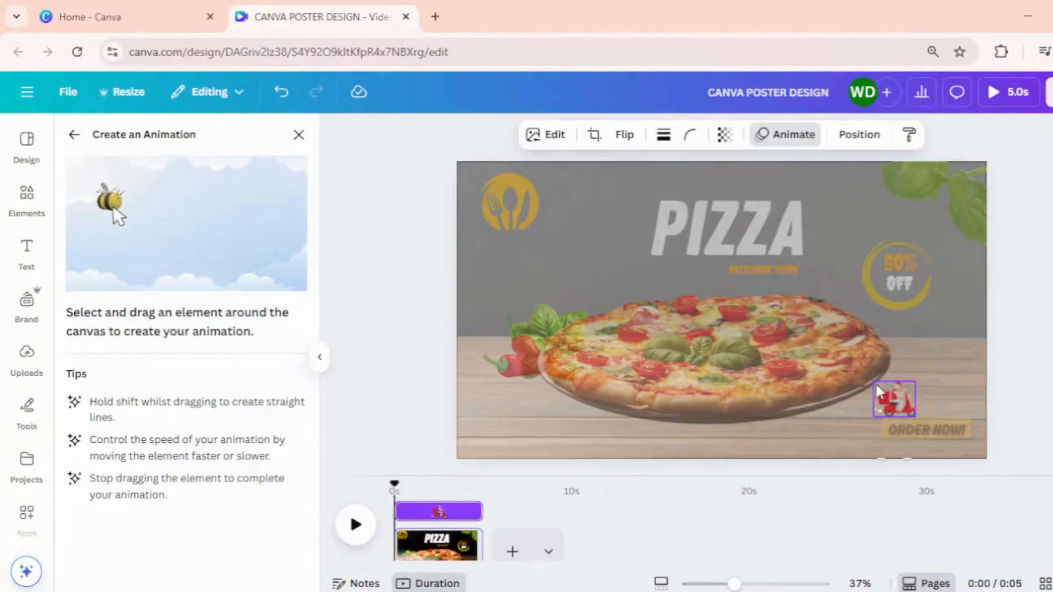
pyautogui.moveTo(896, 400); pyautogui.dragTo(1008, 413)
pyautogui.click(246, 196)
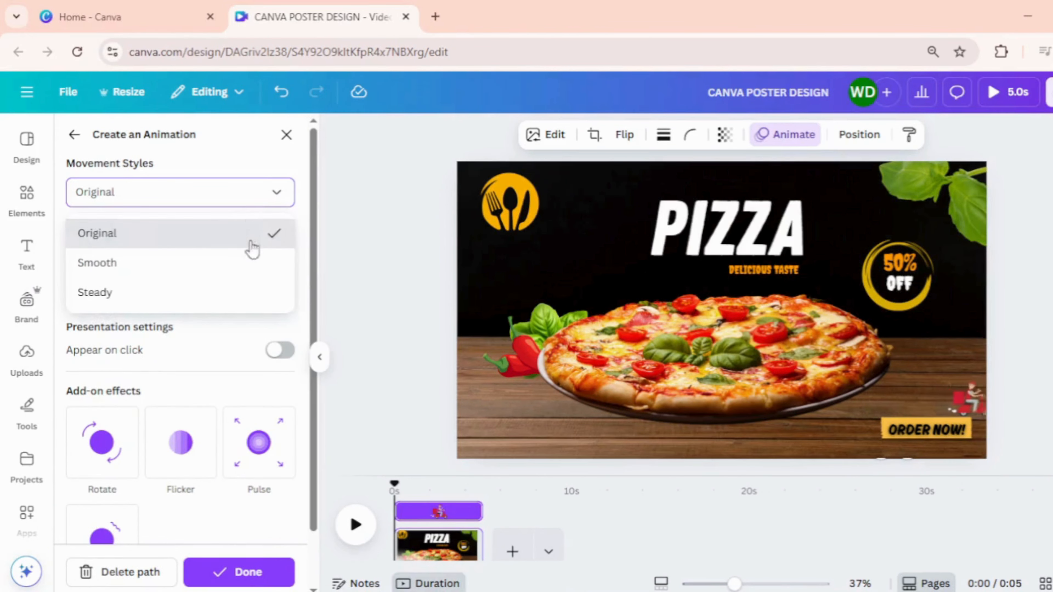
pyautogui.click(239, 295)
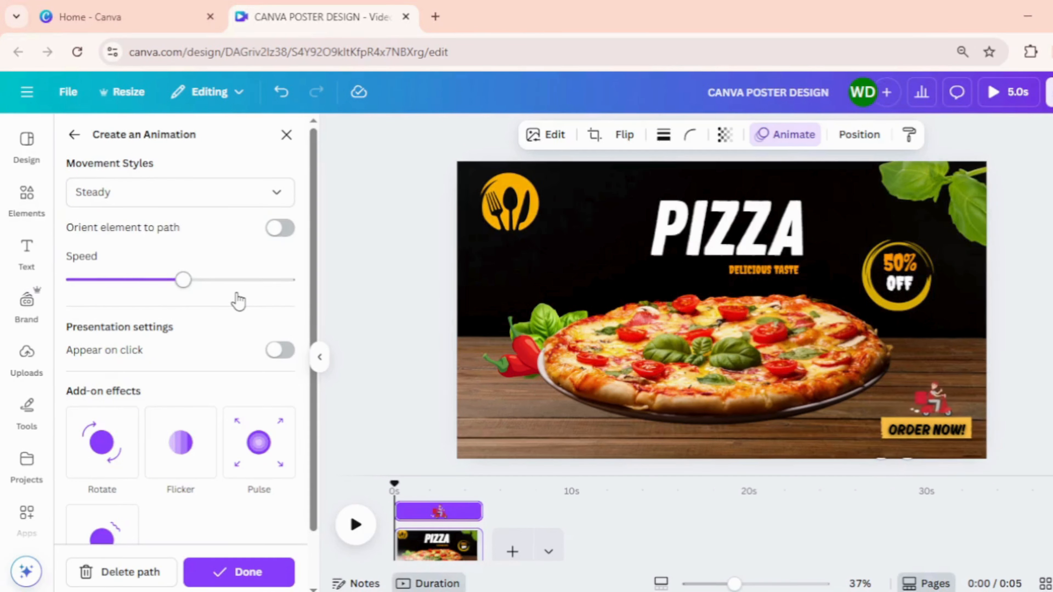
# Apply the Outline text effect to the PIZZA title, trying orange #ff9900 and settling on dark red #a60016 as the outline colour.
pyautogui.click(726, 228)
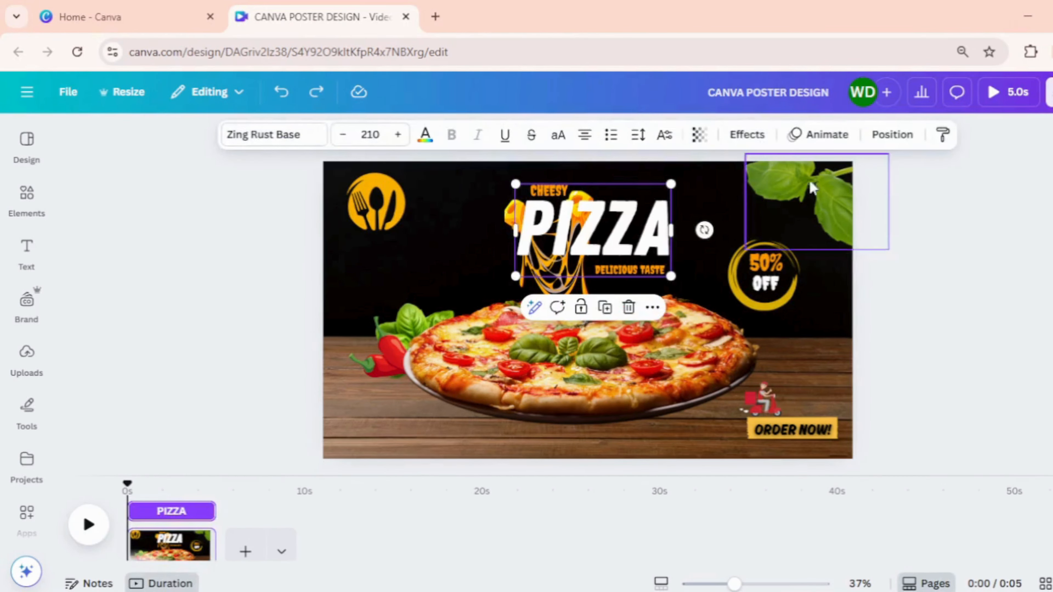
pyautogui.click(741, 141)
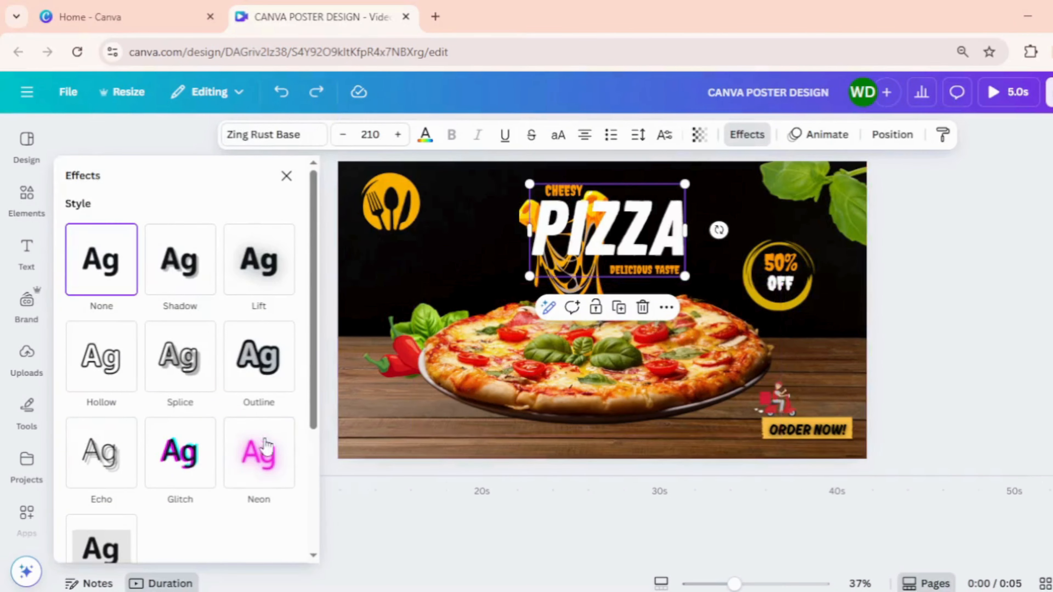
pyautogui.click(269, 388)
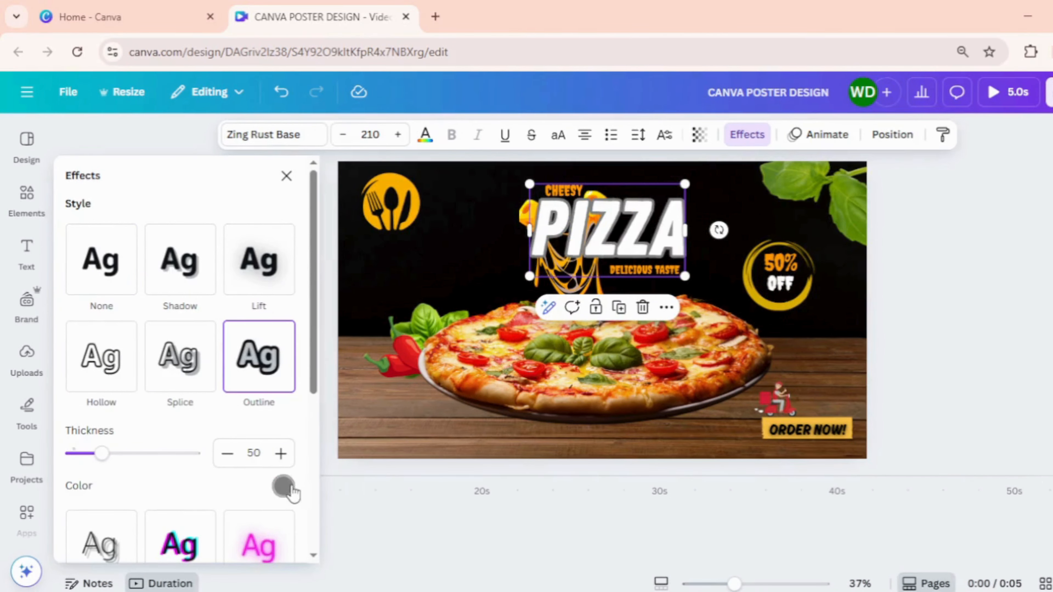
pyautogui.click(283, 486)
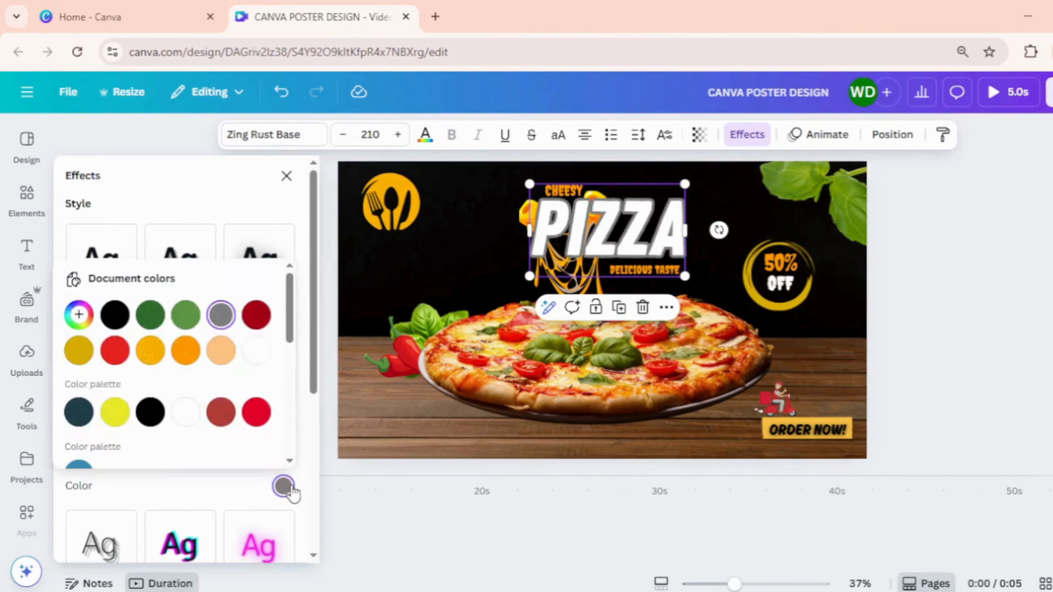
pyautogui.click(258, 319)
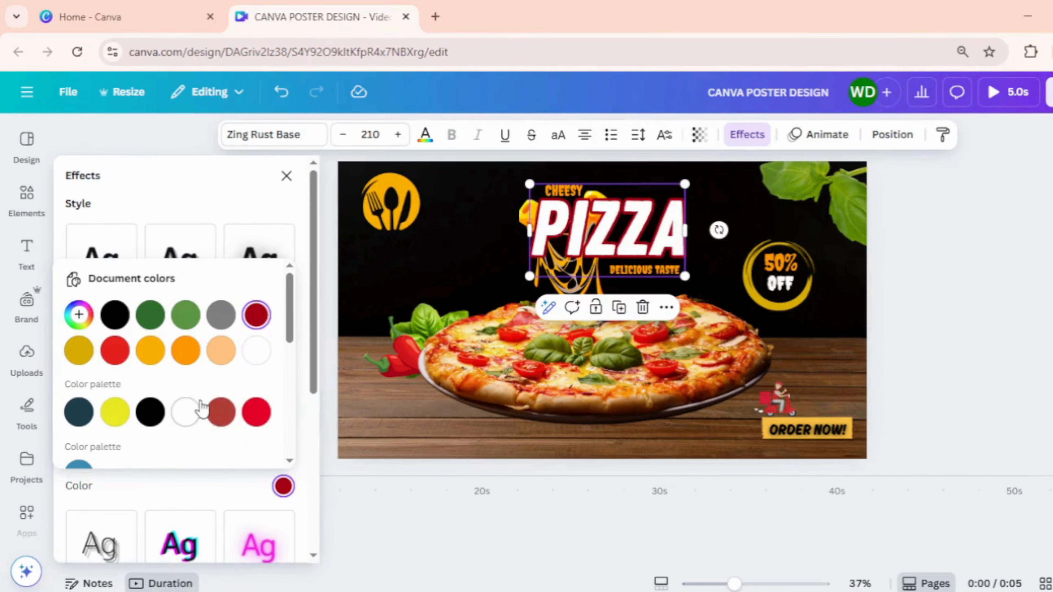
pyautogui.click(190, 353)
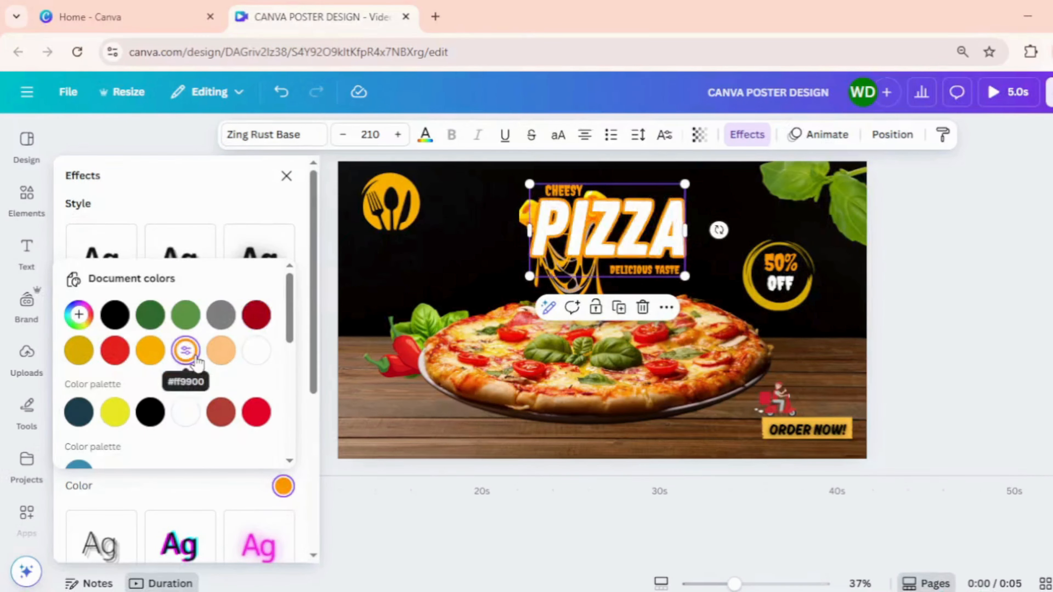
pyautogui.click(257, 316)
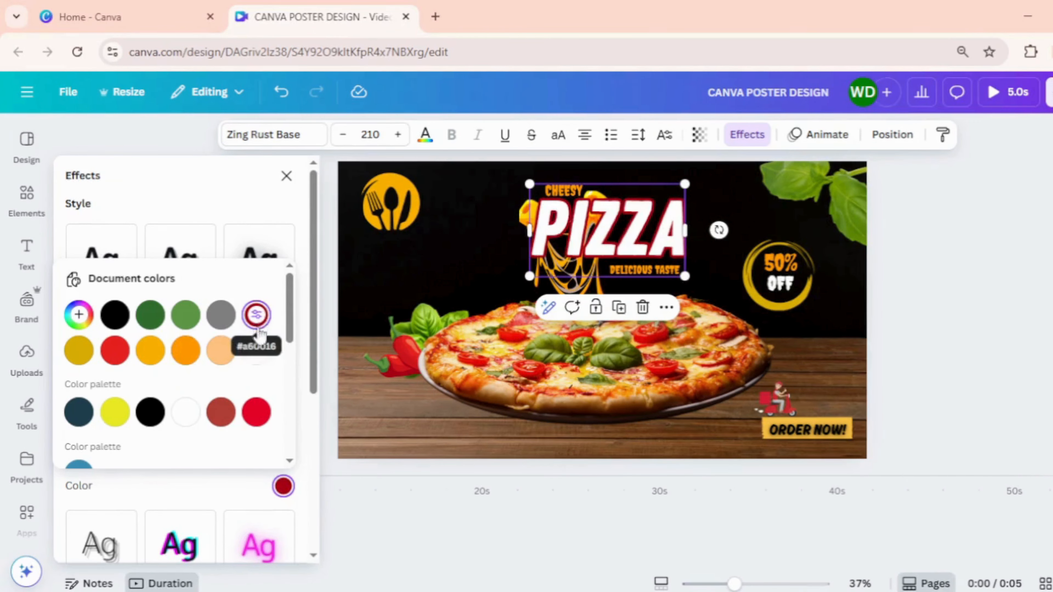